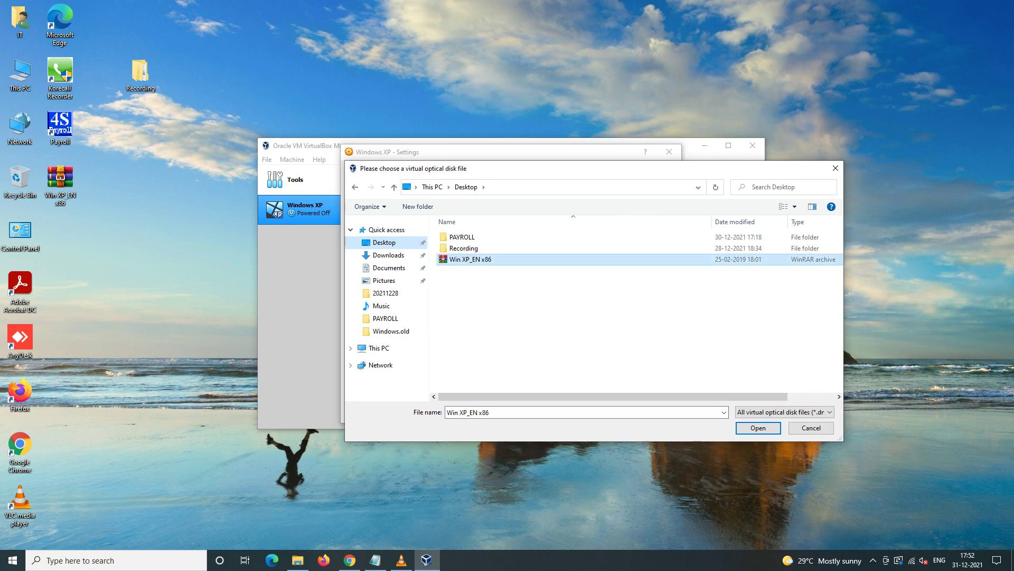
- Attach the Win XP_EN x86 disk image to the Windows XP machine's optical drive and start the machine
{"action": "double_click", "coordinate": [470, 258]}
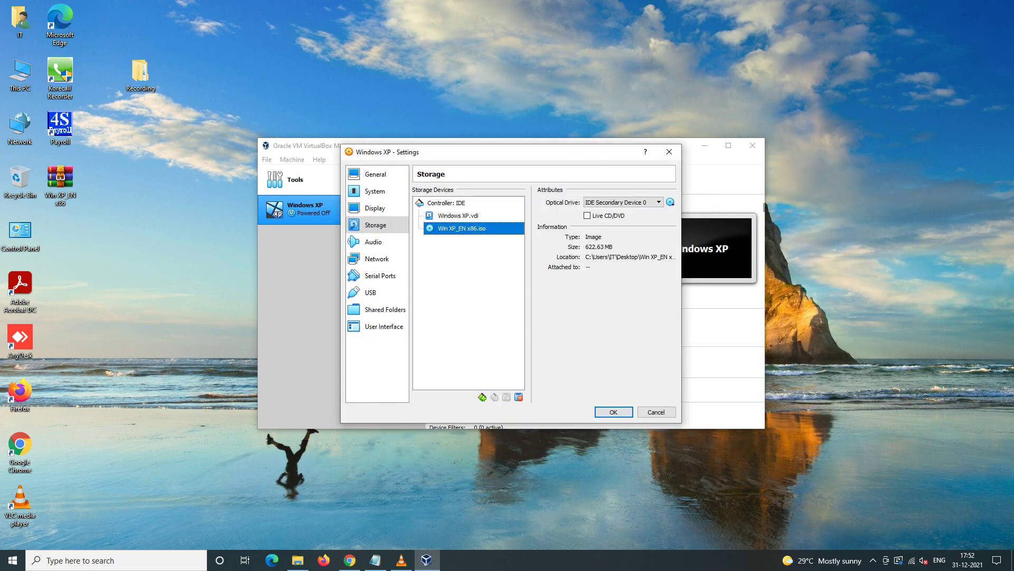
{"action": "left_click", "coordinate": [613, 412]}
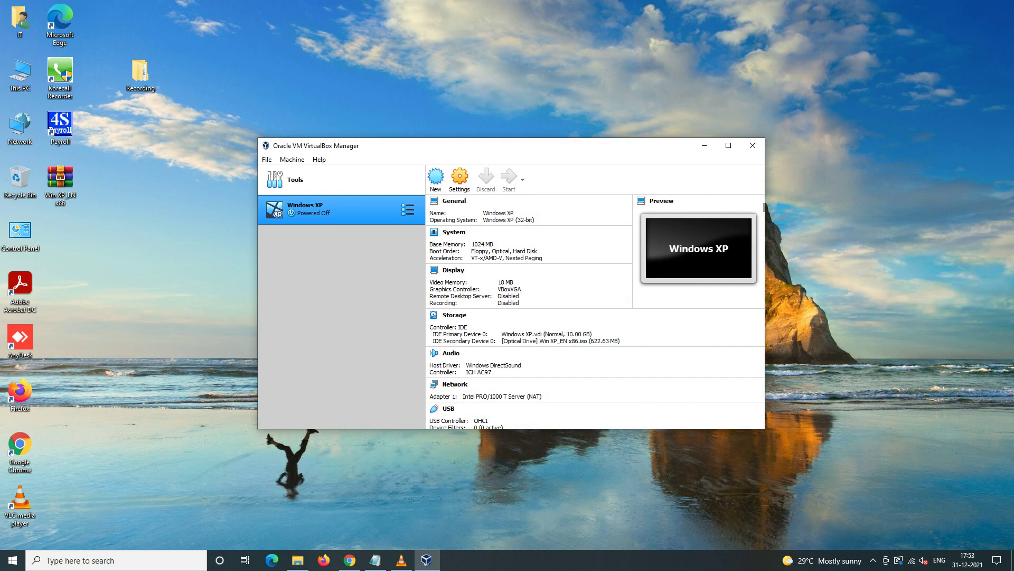
{"action": "key", "text": "Return"}
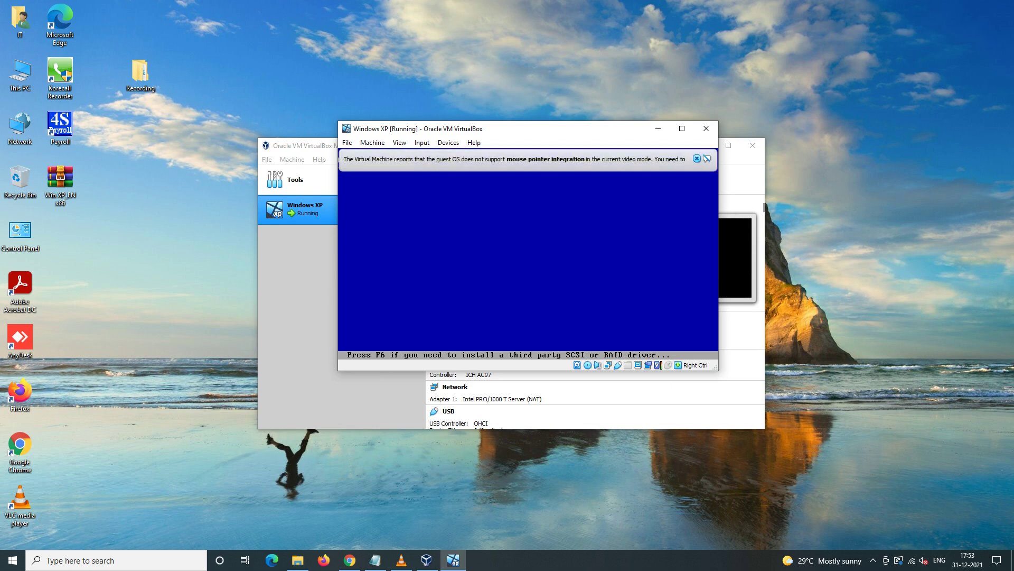
- Switch the running virtual machine to scaled mode and maximize its window, dismissing the mouse integration notice
{"action": "key", "text": "alt+v"}
{"action": "key", "text": "Down"}
{"action": "key", "text": "Return"}
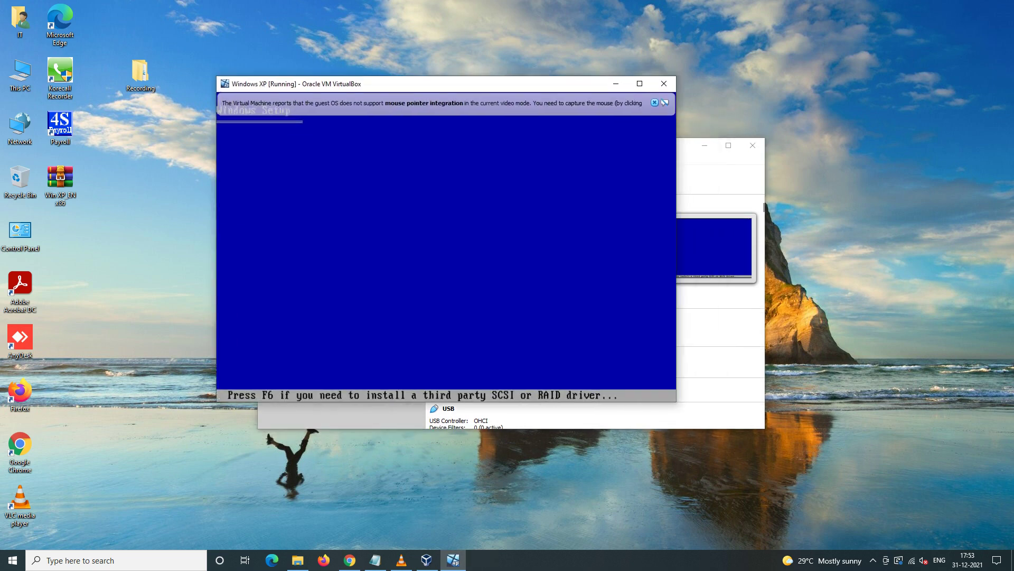
{"action": "key", "text": "super+Up"}
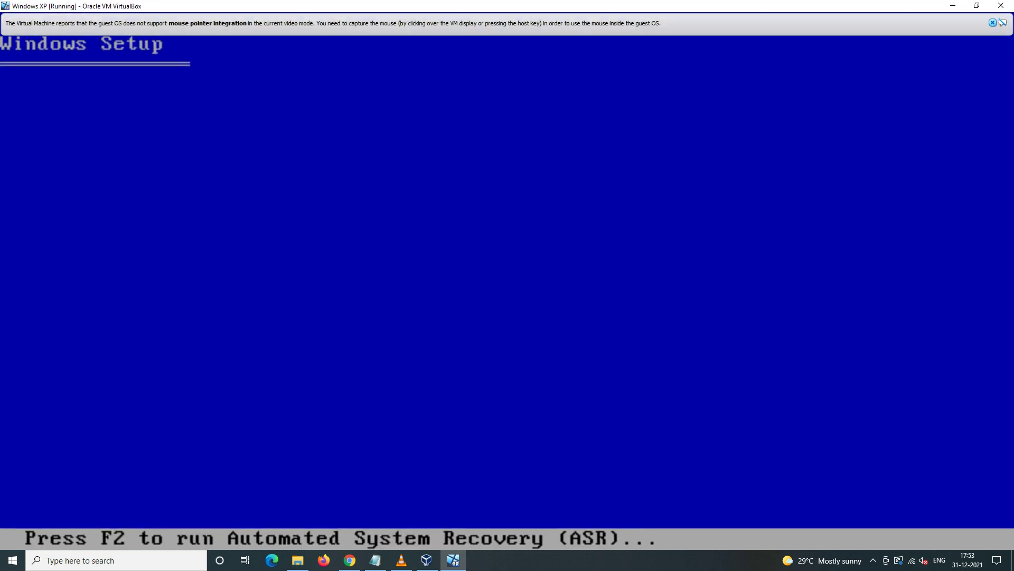
{"action": "left_click", "coordinate": [993, 22]}
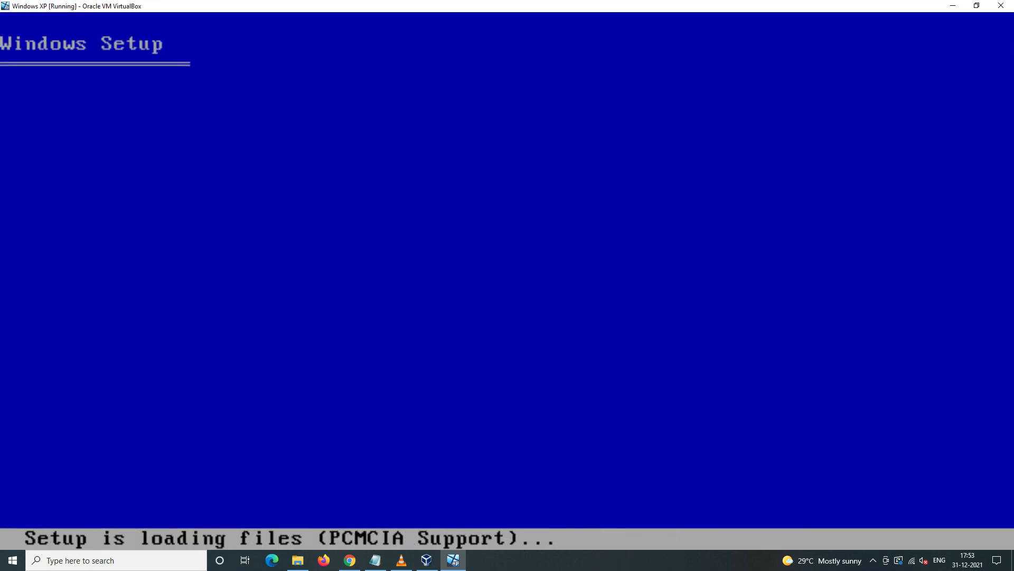
{"action": "right_click", "coordinate": [660, 560]}
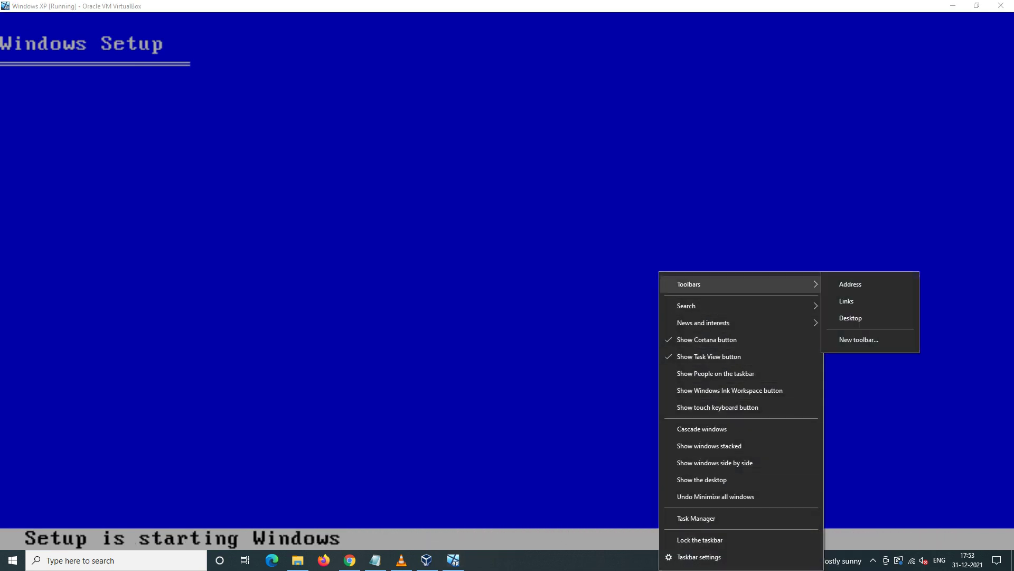
{"action": "mouse_move", "coordinate": [739, 305]}
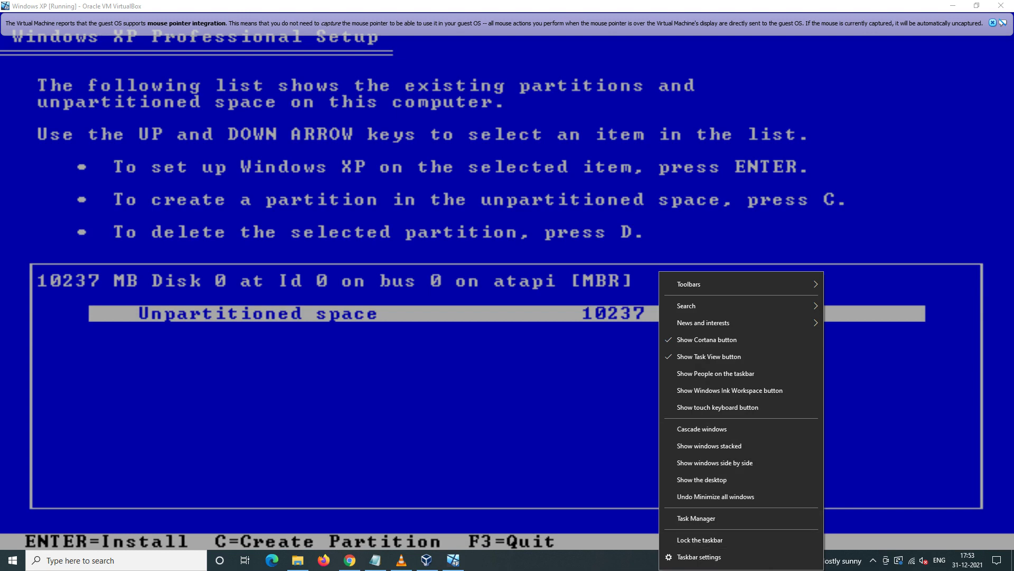
{"action": "key", "text": "Escape"}
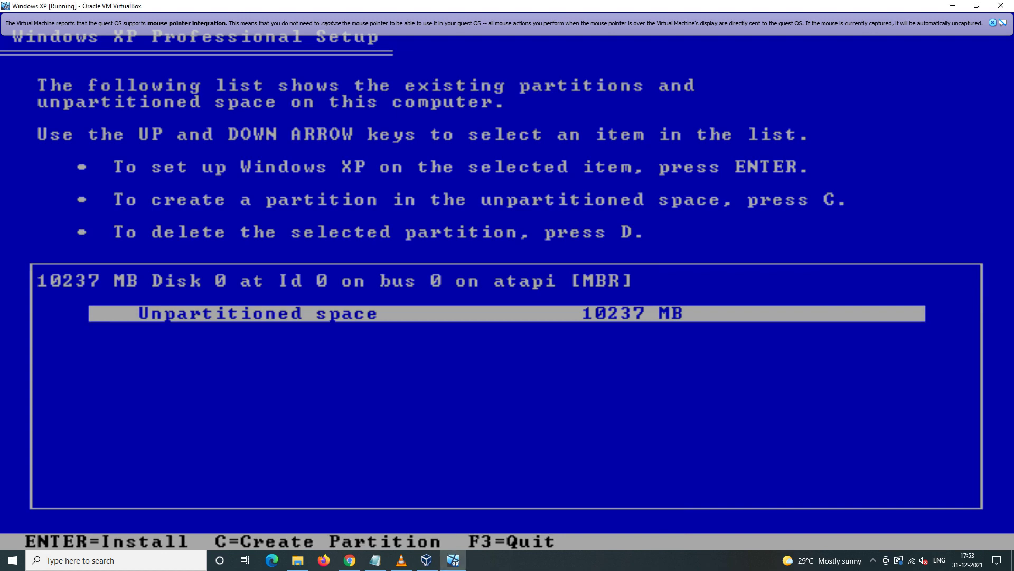
- Install Windows XP on the unpartitioned space, formatting the new partition with the NTFS file system (Quick)
{"action": "key", "text": "Return"}
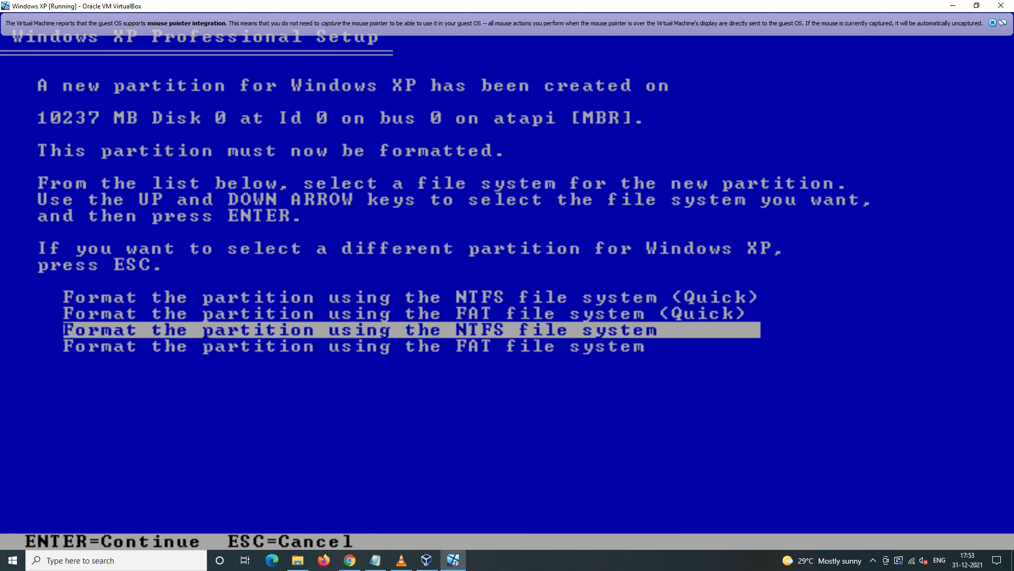
{"action": "key", "text": "Up"}
{"action": "key", "text": "Up"}
{"action": "key", "text": "Return"}
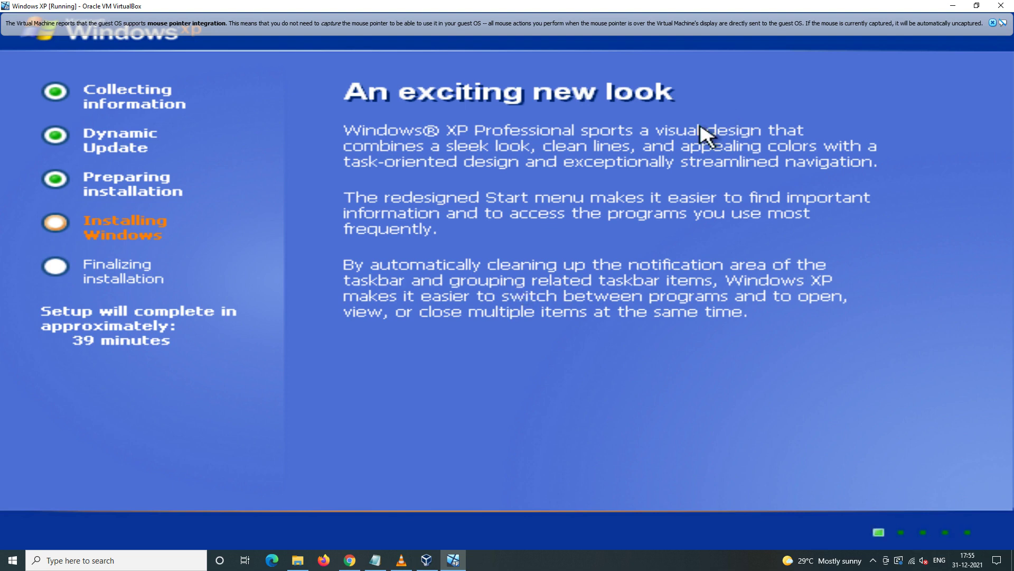
- Personalize the software with the name MTC and accept the suggested computer name with a blank administrator password
{"action": "left_click", "coordinate": [993, 24]}
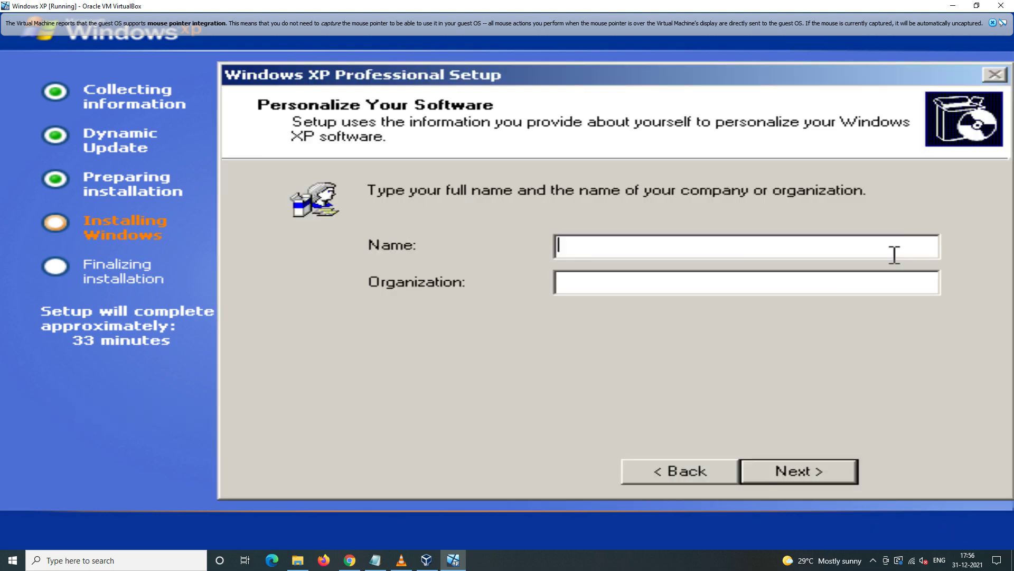
{"action": "type", "text": "MTC"}
{"action": "left_click", "coordinate": [845, 471]}
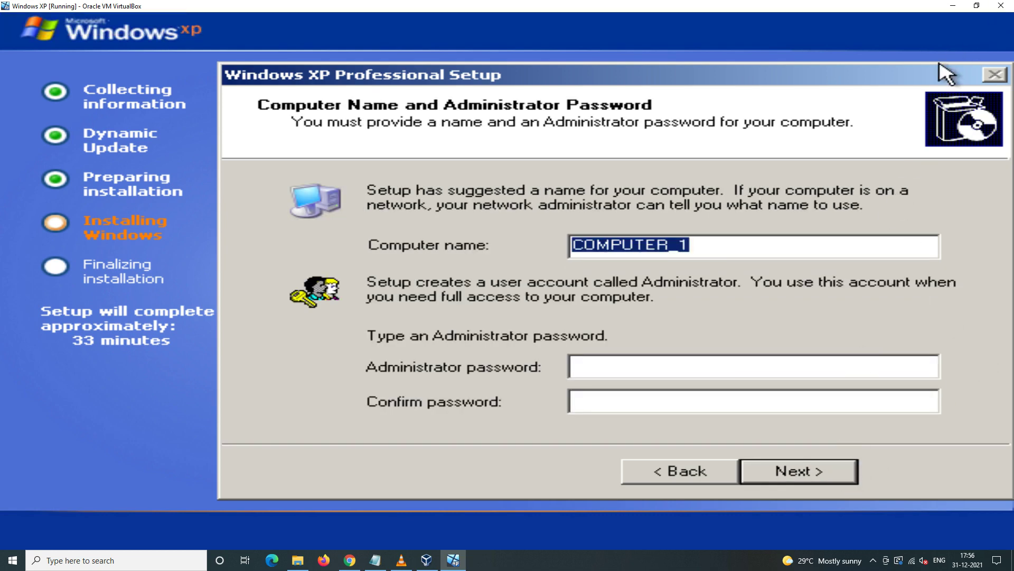
{"action": "left_click", "coordinate": [824, 467]}
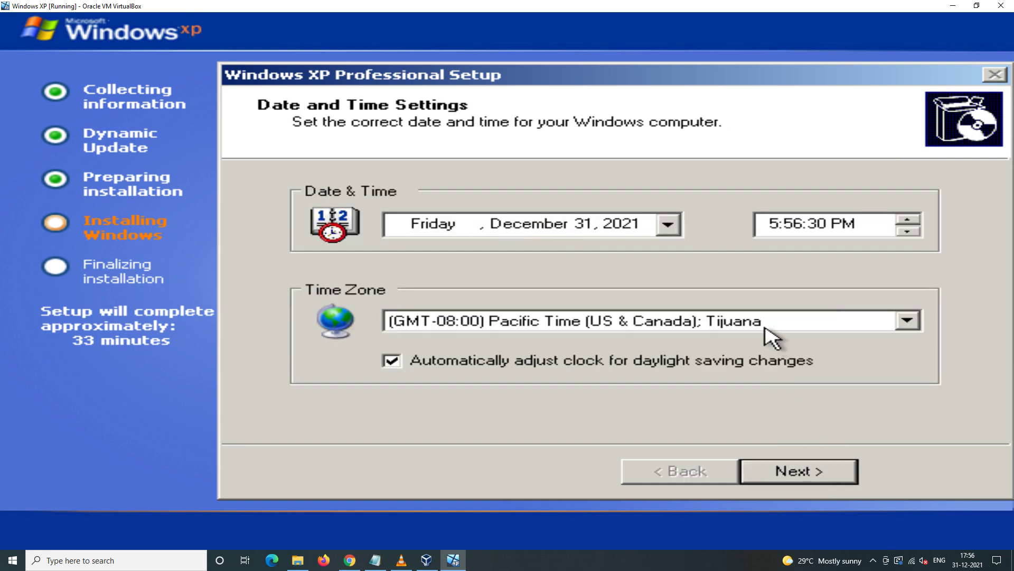
- Set the time zone to (GMT+05:30) Chennai, Kolkata, Mumbai, New Delhi and continue the setup
{"action": "left_click", "coordinate": [765, 326]}
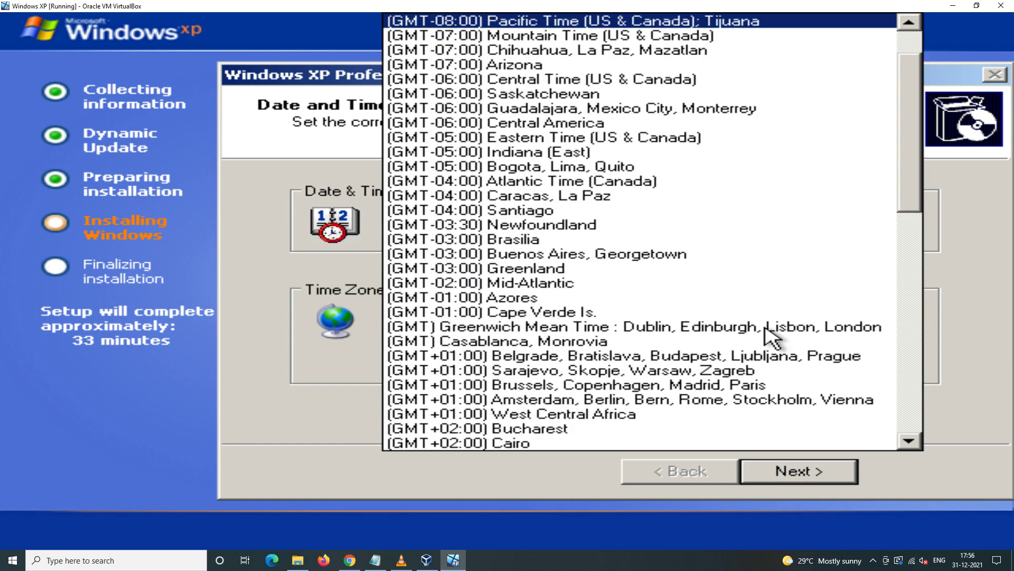
{"action": "scroll", "coordinate": [771, 335], "scroll_direction": "down", "scroll_amount": 9}
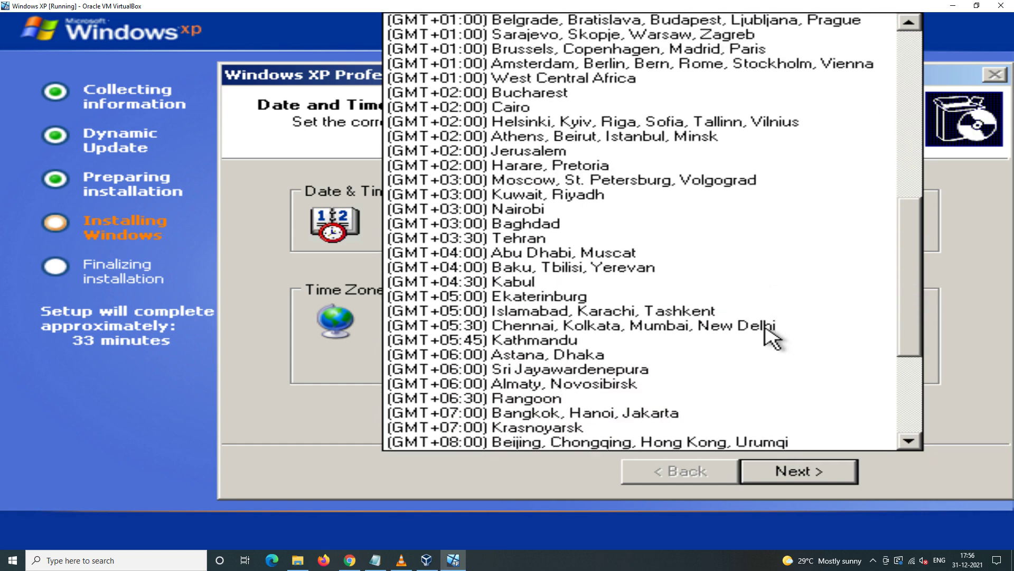
{"action": "left_click", "coordinate": [760, 275]}
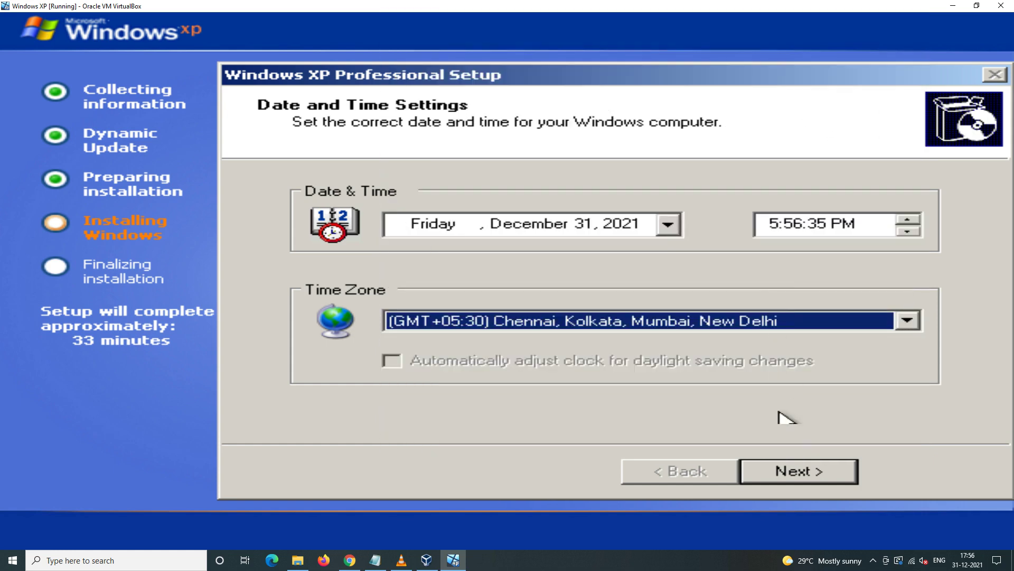
{"action": "left_click", "coordinate": [816, 473]}
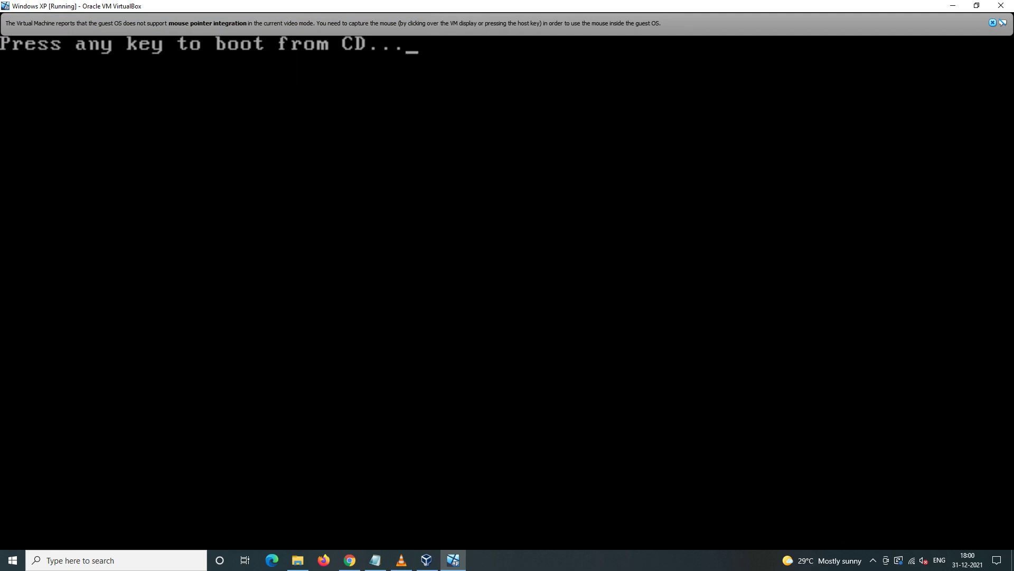
- Let Windows adjust the screen resolution automatically on first boot and accept the adjusted monitor settings
{"action": "key", "text": "Return"}
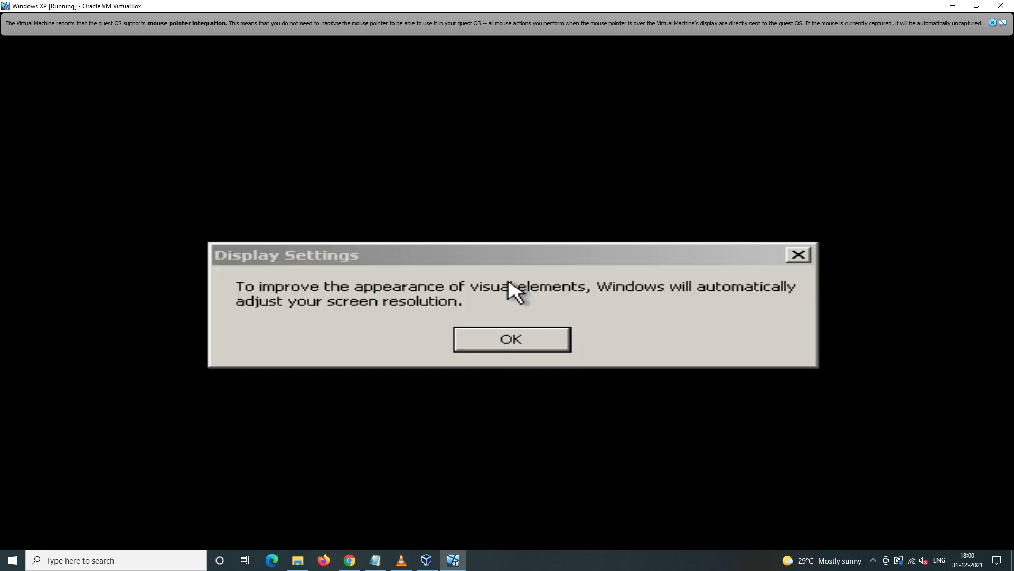
{"action": "left_click", "coordinate": [472, 334]}
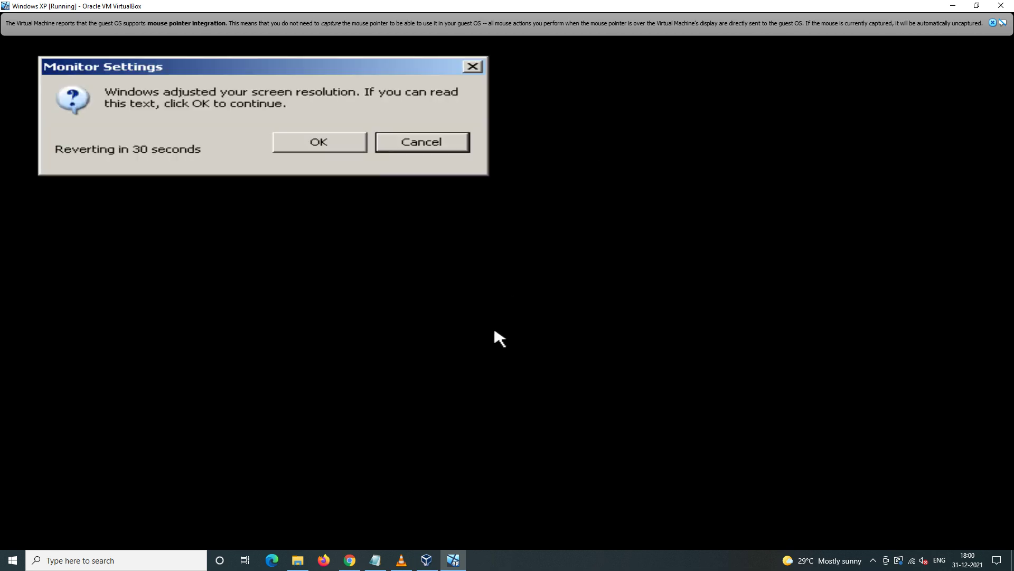
{"action": "left_click", "coordinate": [337, 138]}
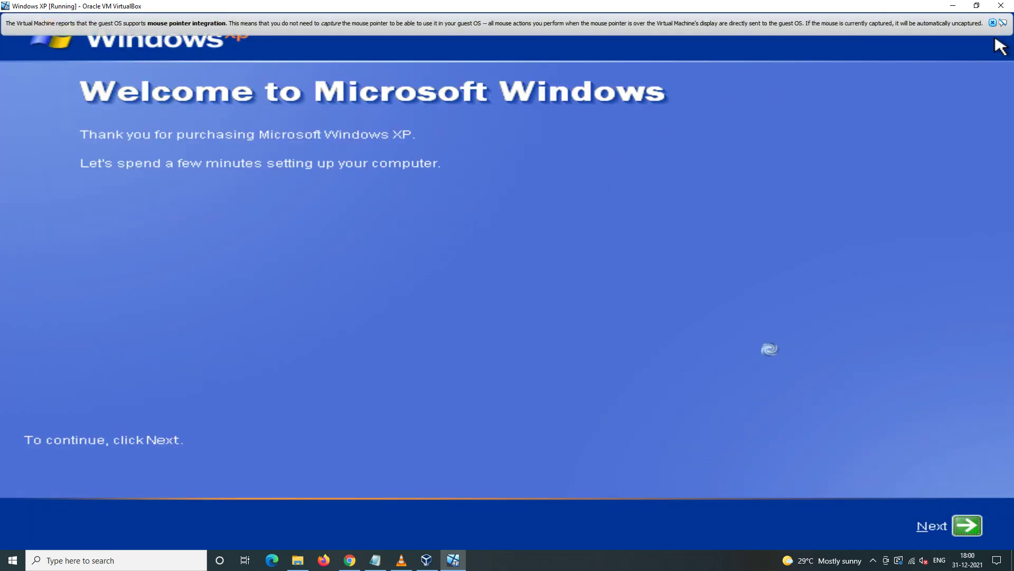
- Proceed past the Windows welcome page and postpone Automatic Updates with the Not right now option
{"action": "left_click", "coordinate": [993, 22]}
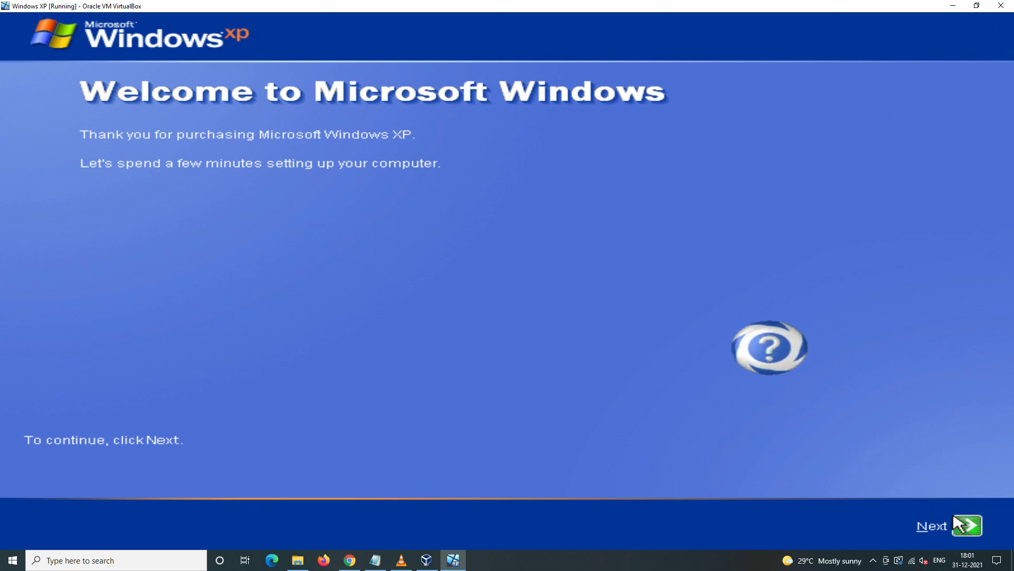
{"action": "left_click", "coordinate": [969, 531]}
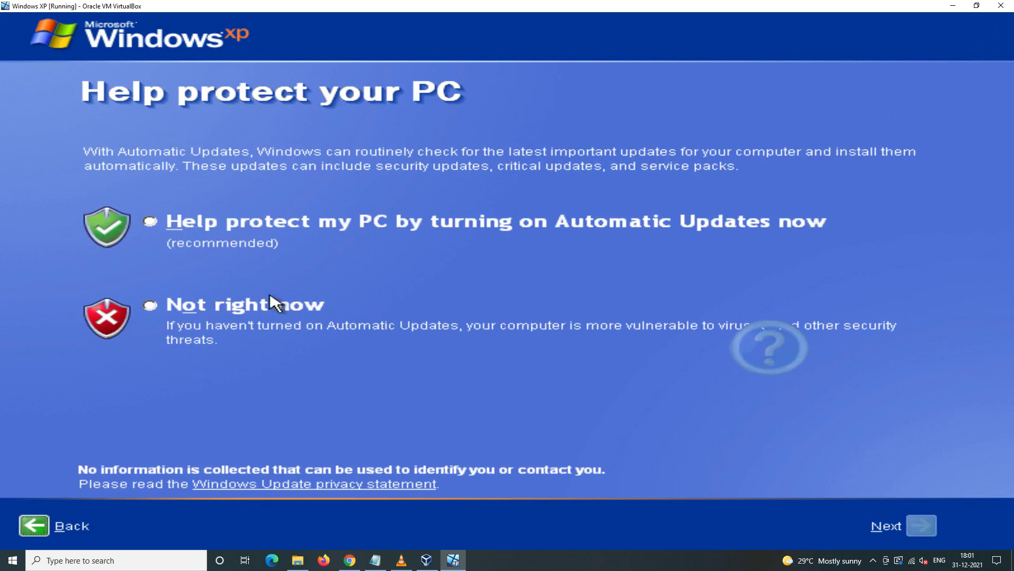
{"action": "left_click", "coordinate": [209, 228]}
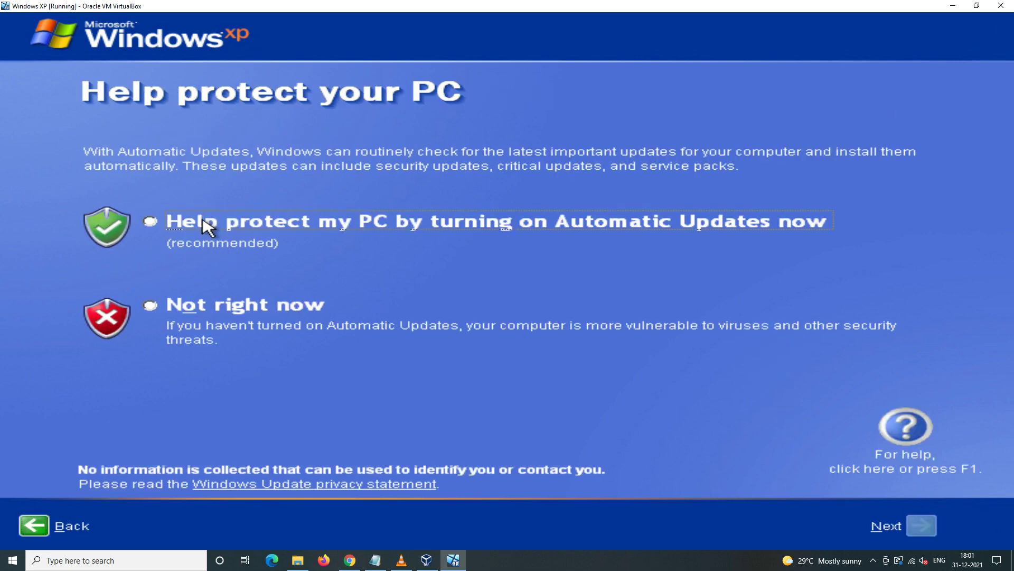
{"action": "left_click", "coordinate": [188, 310]}
{"action": "left_click", "coordinate": [932, 526]}
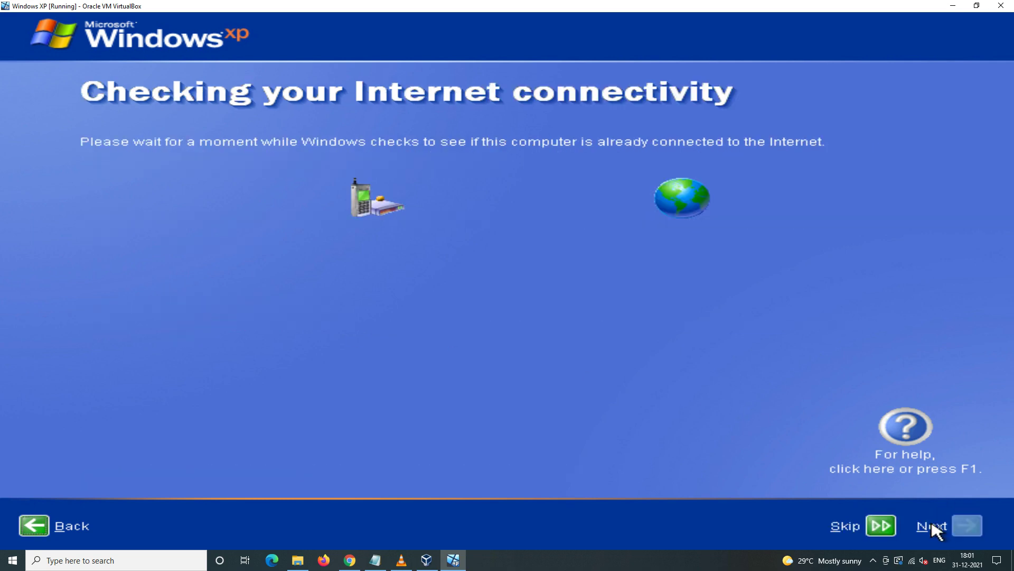
- Skip the Internet connectivity check and decline online registration with Microsoft at this time
{"action": "left_click", "coordinate": [882, 526]}
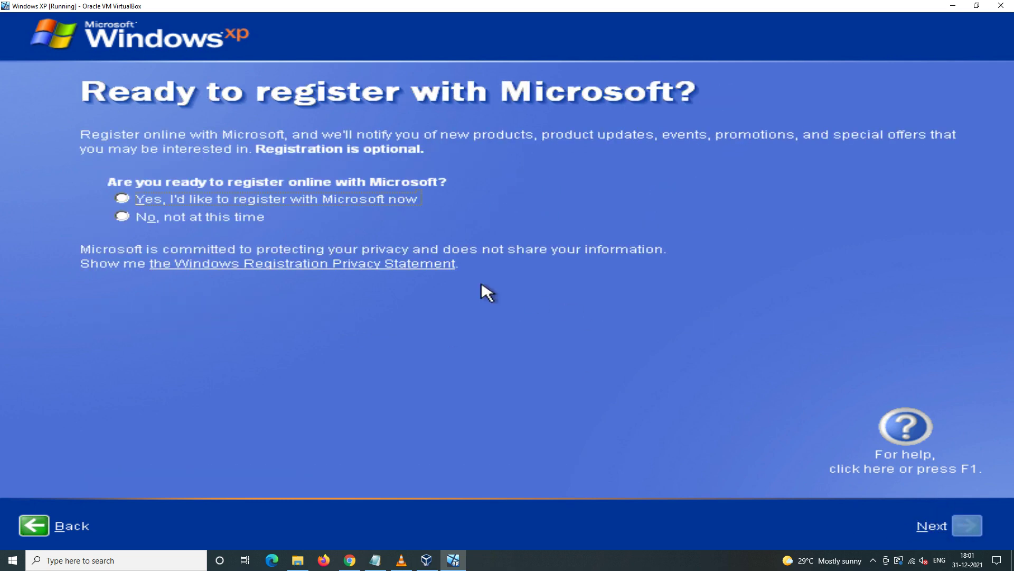
{"action": "left_click", "coordinate": [216, 217]}
{"action": "left_click", "coordinate": [962, 534]}
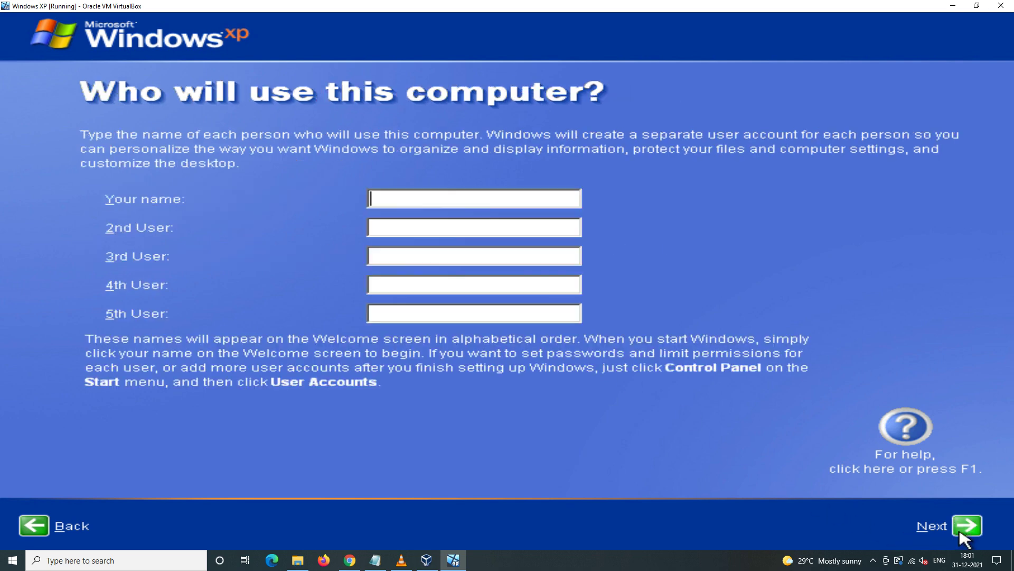
- Enter MTC as the first user of the computer and finish the Windows XP setup
{"action": "type", "text": "MTC"}
{"action": "left_click", "coordinate": [966, 531]}
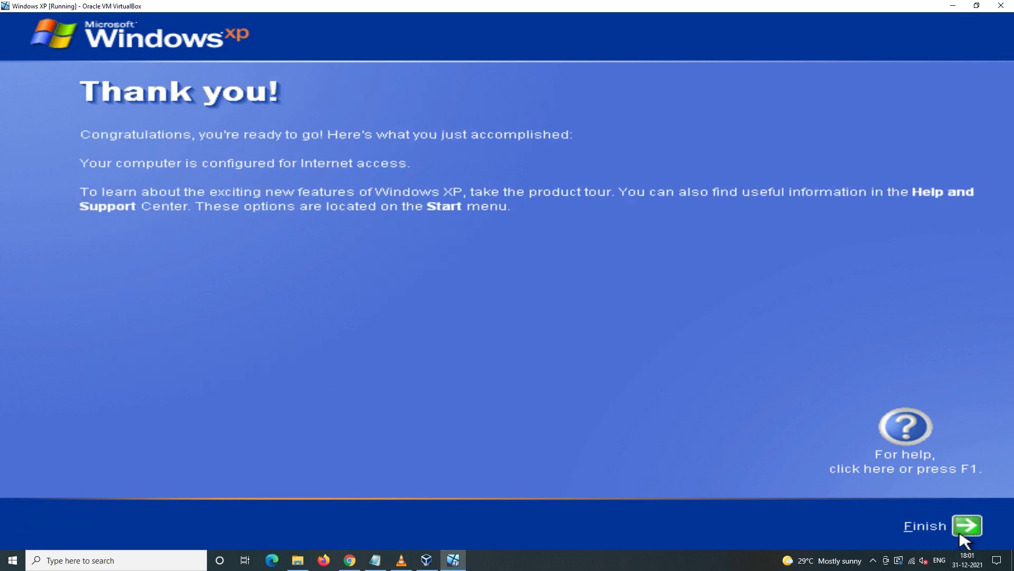
{"action": "left_click", "coordinate": [960, 535]}
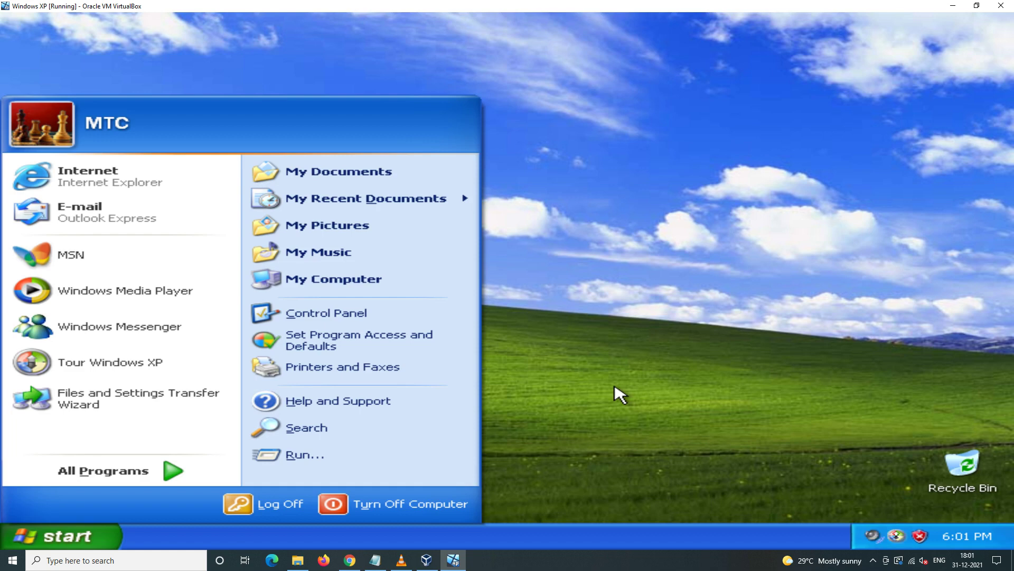
- Close the open Start menu and refresh the Windows XP desktop
{"action": "left_click", "coordinate": [563, 265]}
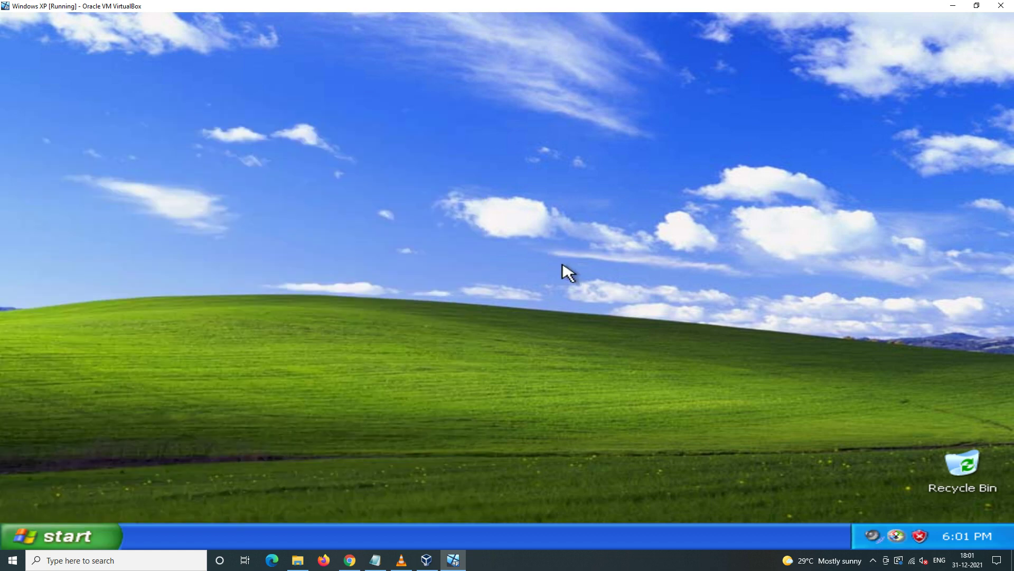
{"action": "right_click", "coordinate": [563, 264]}
{"action": "left_click", "coordinate": [588, 289]}
- Set the guest's screen resolution to 1280 by 1024 pixels in Display Properties and keep the new settings
{"action": "right_click", "coordinate": [462, 270]}
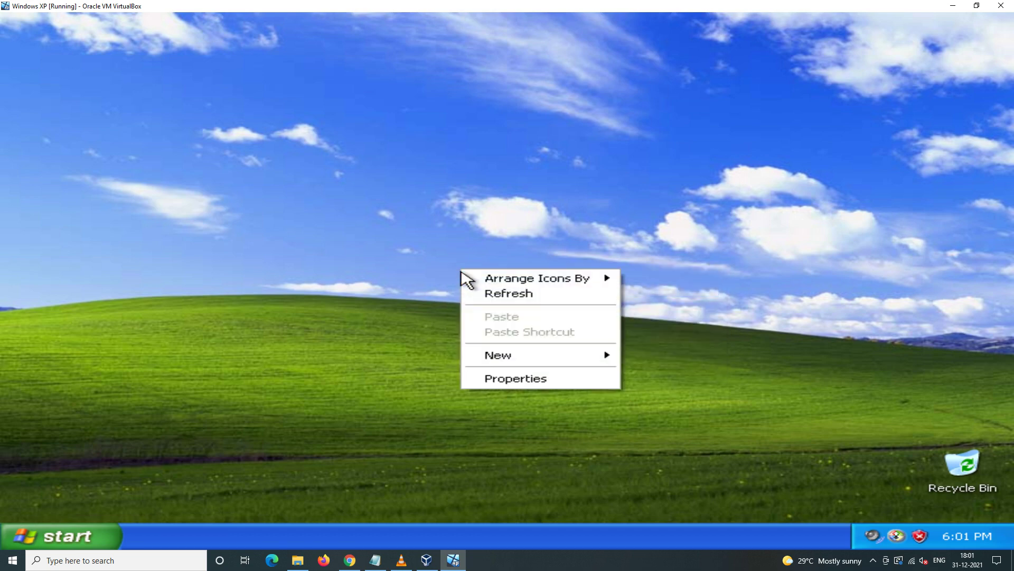
{"action": "left_click", "coordinate": [505, 377]}
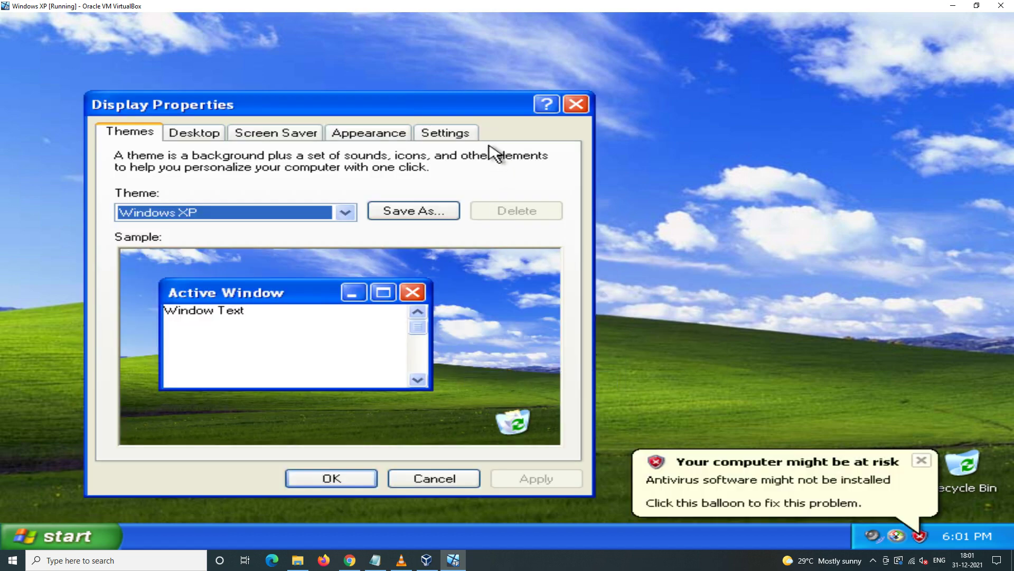
{"action": "left_click", "coordinate": [465, 133]}
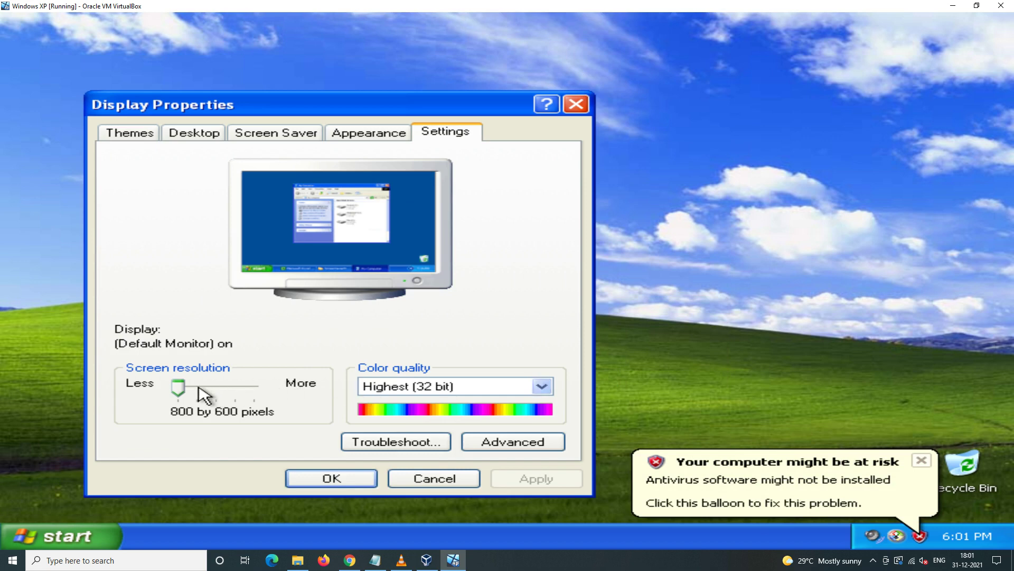
{"action": "left_click_drag", "start_coordinate": [199, 388], "coordinate": [230, 387]}
{"action": "left_click", "coordinate": [536, 479]}
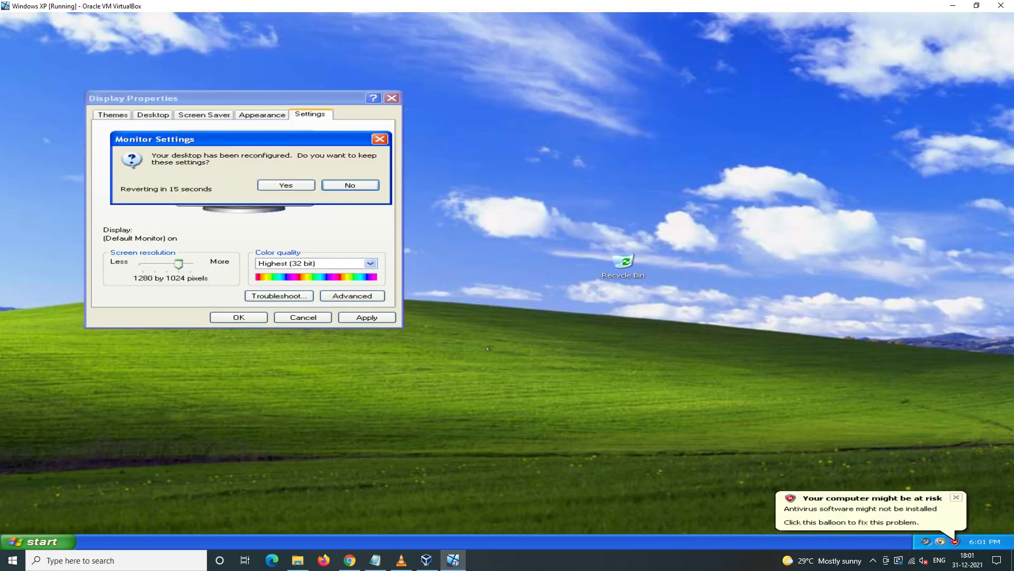
{"action": "left_click", "coordinate": [286, 184]}
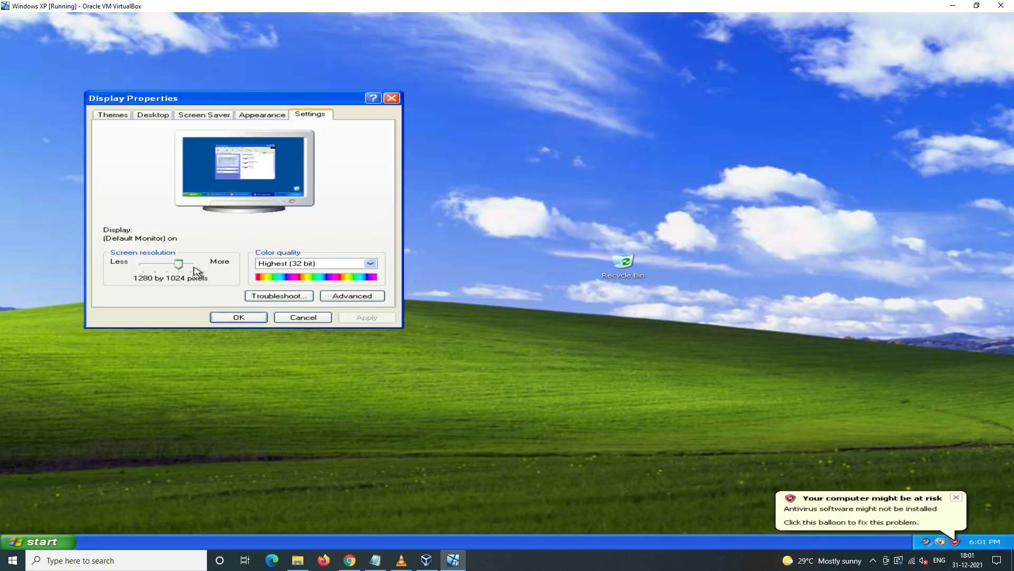
- Set the guest's screen resolution to 1600 by 1200 pixels and keep the new settings
{"action": "left_click_drag", "start_coordinate": [182, 266], "coordinate": [197, 265]}
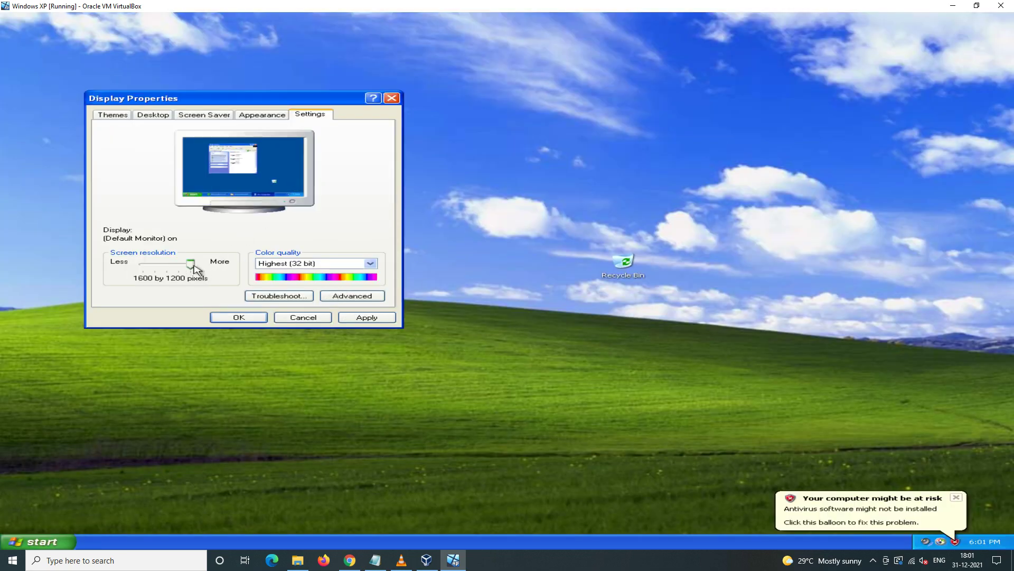
{"action": "left_click", "coordinate": [364, 317]}
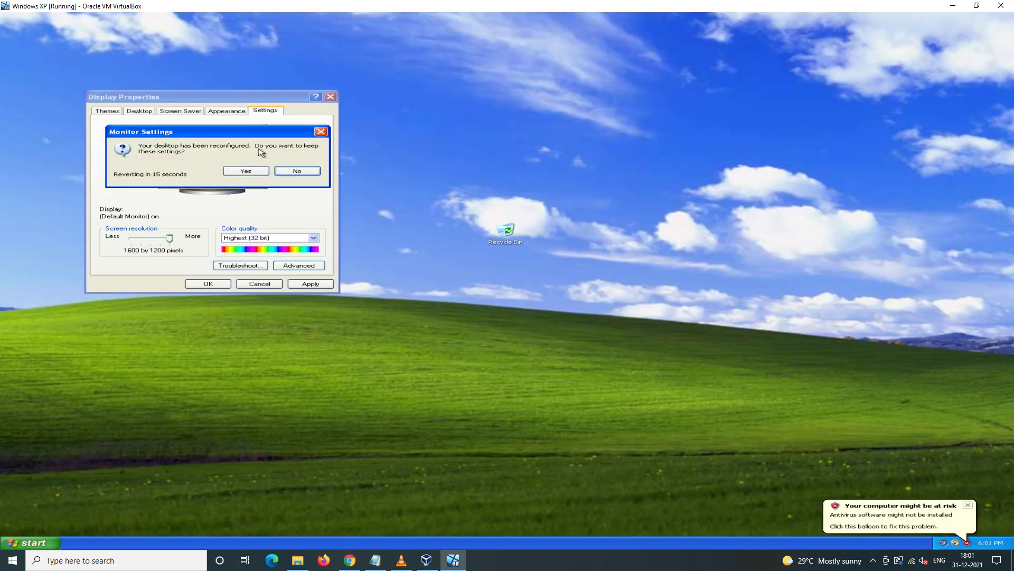
{"action": "left_click", "coordinate": [244, 171]}
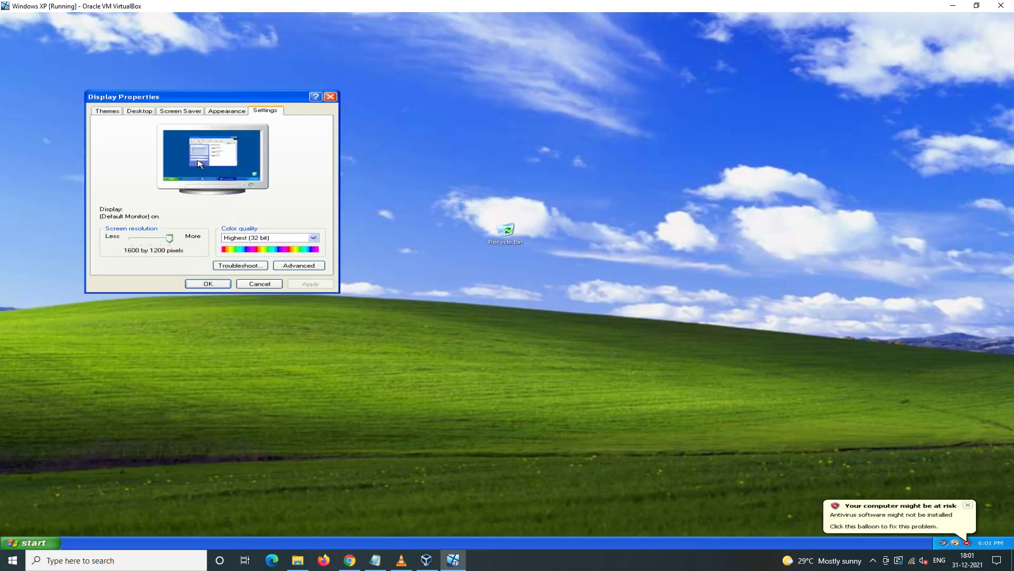
- Add the My Documents, My Computer and My Network Places icons to the desktop through the desktop customization options
{"action": "left_click", "coordinate": [105, 112]}
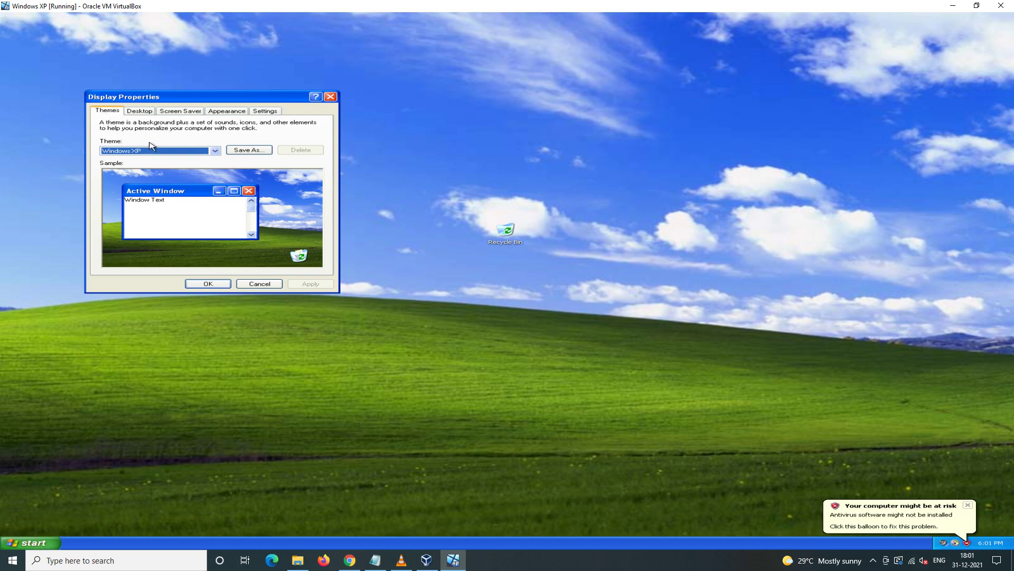
{"action": "left_click", "coordinate": [140, 112]}
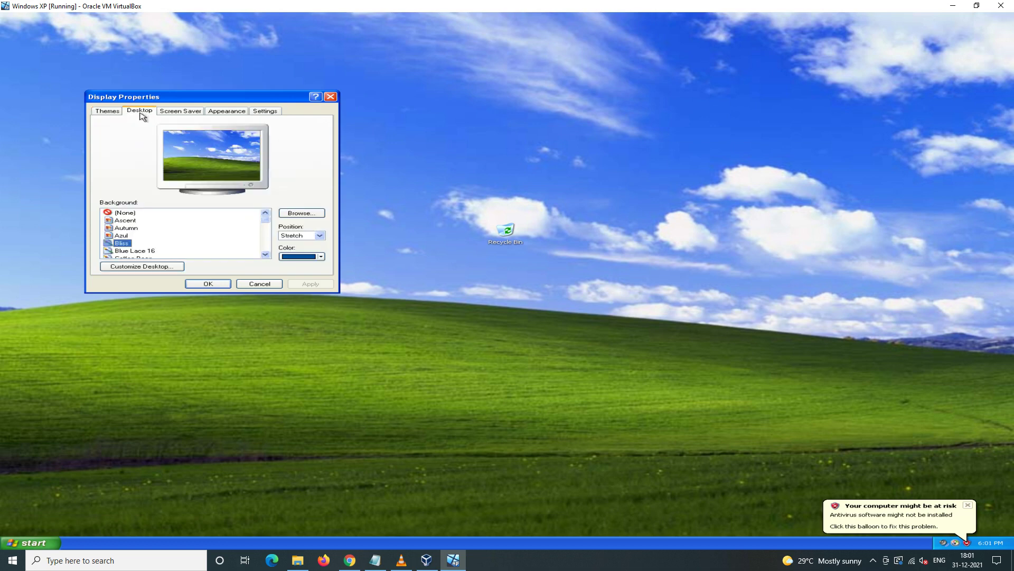
{"action": "left_click", "coordinate": [154, 265]}
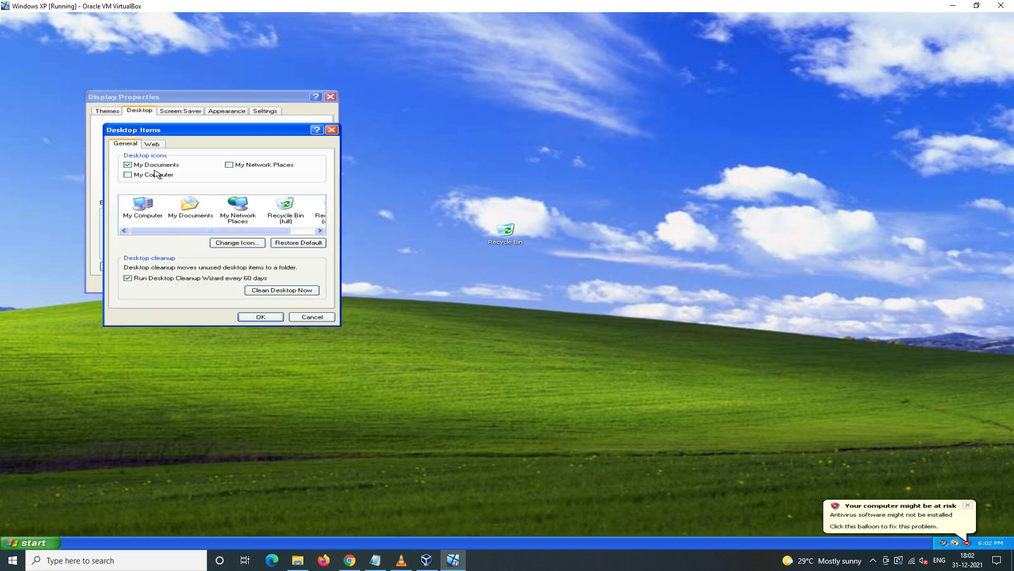
{"action": "left_click", "coordinate": [269, 317]}
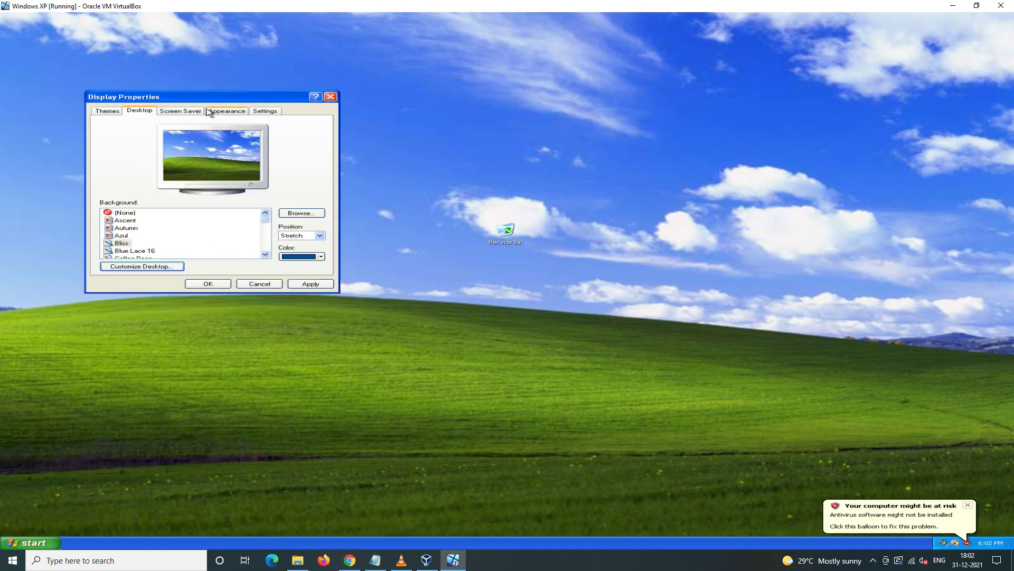
- Set the screen resolution to 1152 by 864 pixels, keep the new settings and close Display Properties
{"action": "left_click", "coordinate": [226, 111]}
{"action": "left_click", "coordinate": [263, 111]}
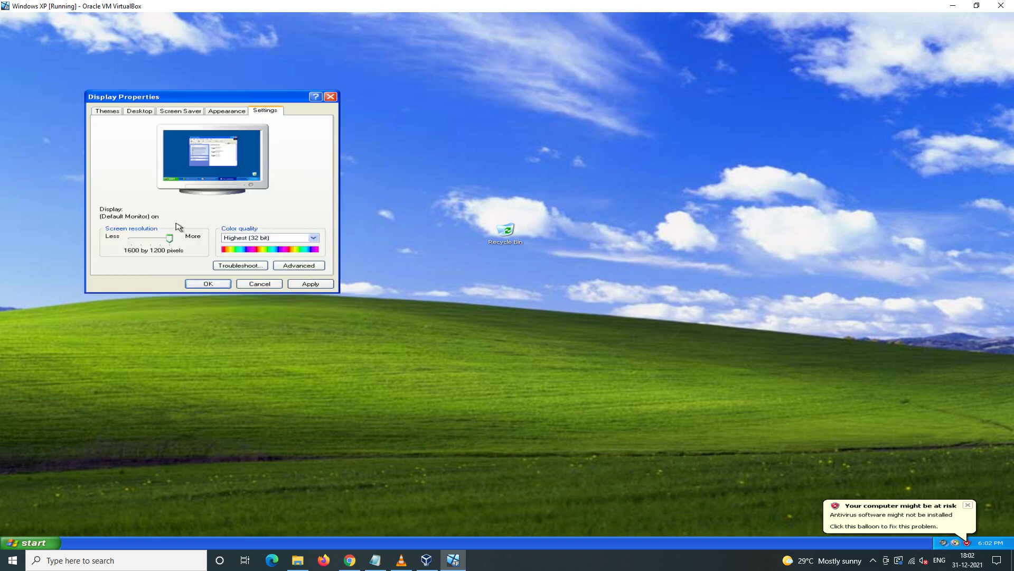
{"action": "left_click_drag", "start_coordinate": [165, 243], "coordinate": [154, 244]}
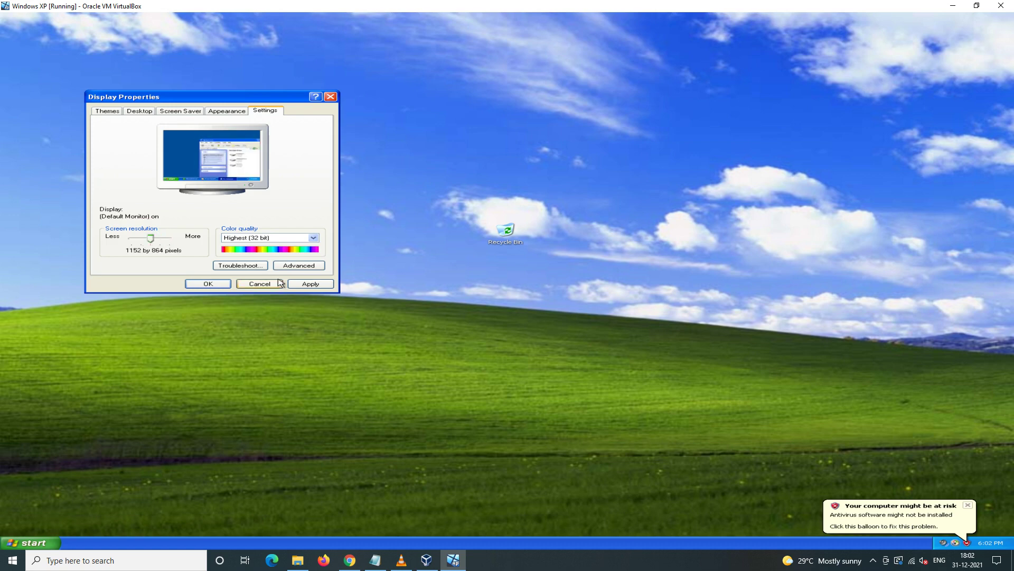
{"action": "left_click", "coordinate": [310, 284]}
{"action": "left_click", "coordinate": [305, 205]}
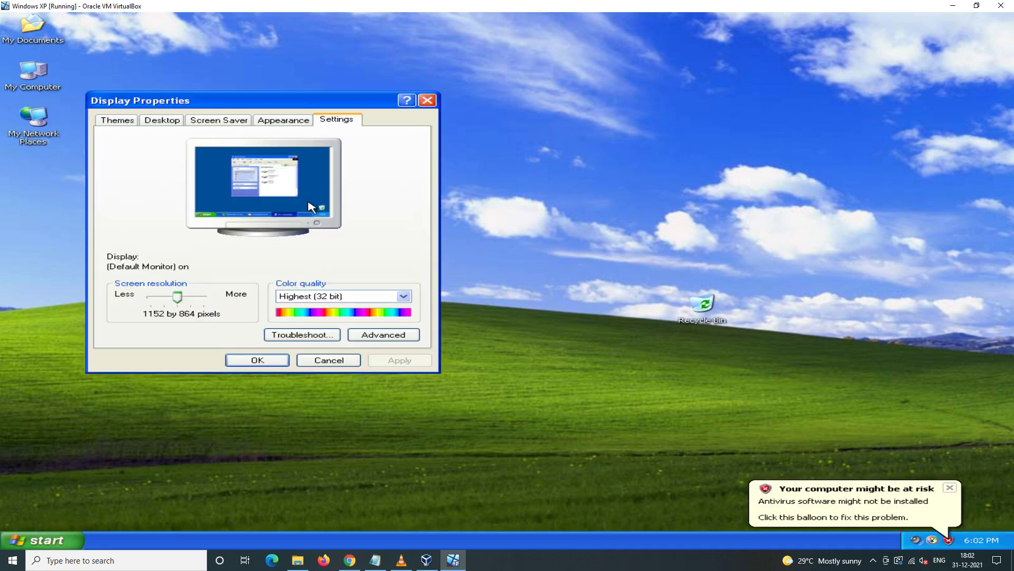
{"action": "left_click", "coordinate": [257, 360]}
- Arrange the desktop icons by name and refresh the desktop
{"action": "right_click", "coordinate": [304, 180]}
{"action": "mouse_move", "coordinate": [351, 182]}
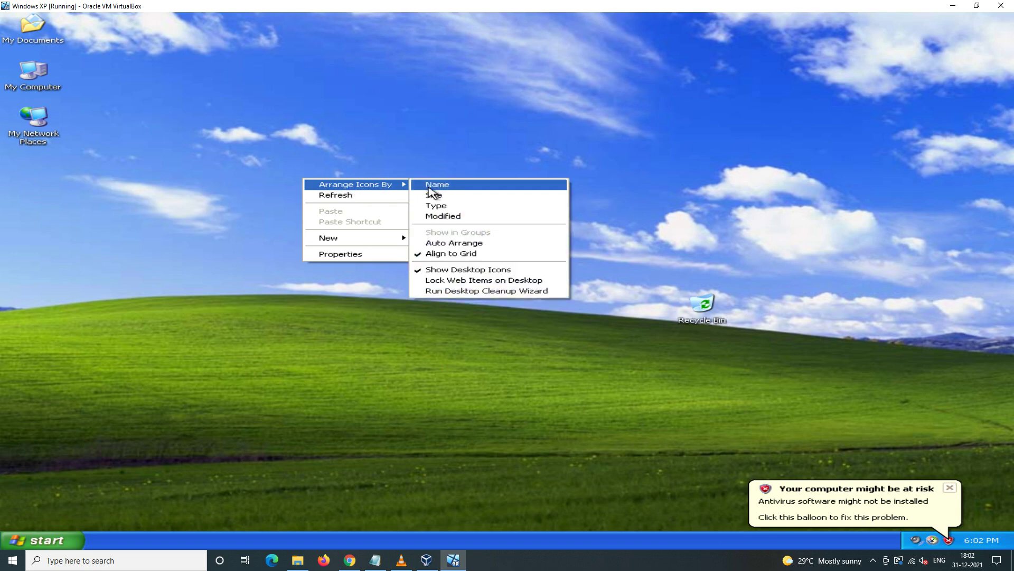
{"action": "left_click", "coordinate": [433, 183]}
{"action": "right_click", "coordinate": [257, 135]}
{"action": "left_click", "coordinate": [316, 150]}
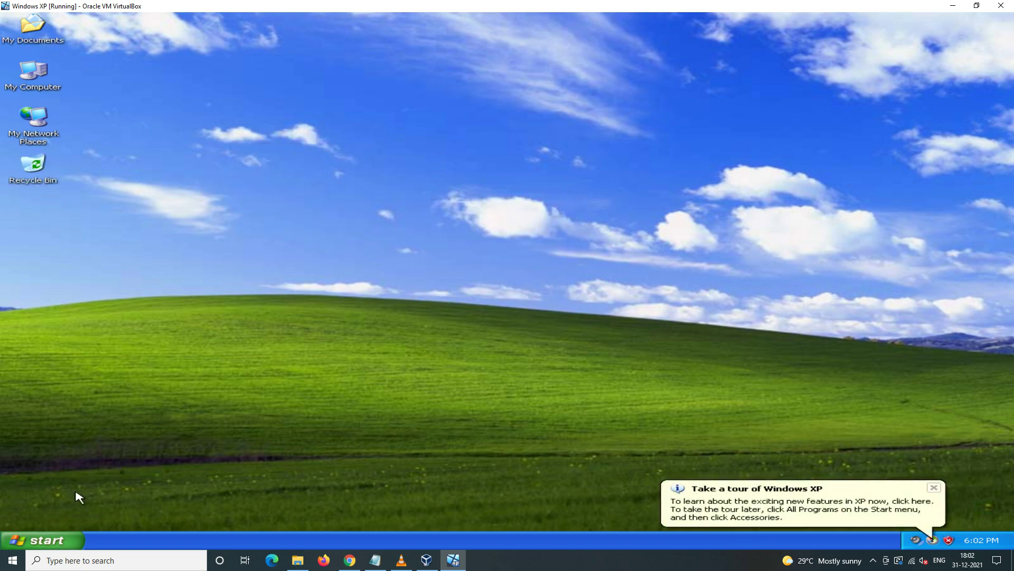
- Look through the installed programs, including the Accessories and Communications groups, and refresh the desktop
{"action": "left_click", "coordinate": [55, 539]}
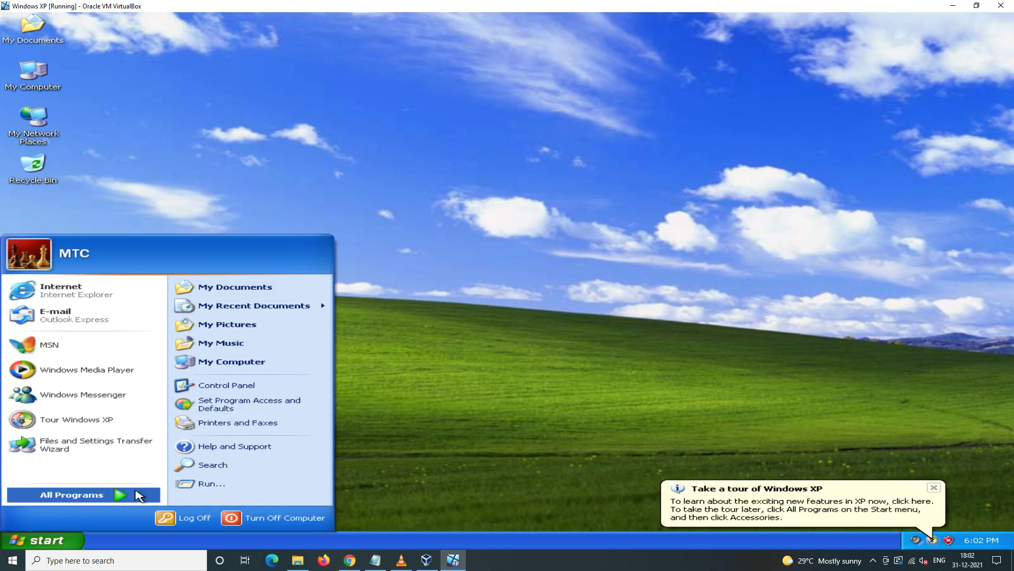
{"action": "mouse_move", "coordinate": [138, 496]}
{"action": "mouse_move", "coordinate": [299, 372]}
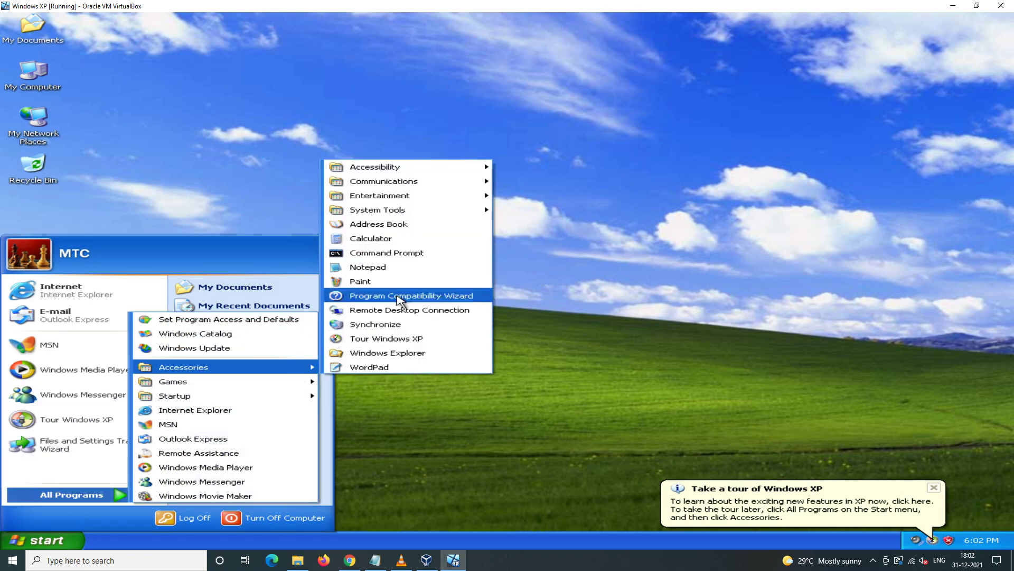
{"action": "mouse_move", "coordinate": [467, 185]}
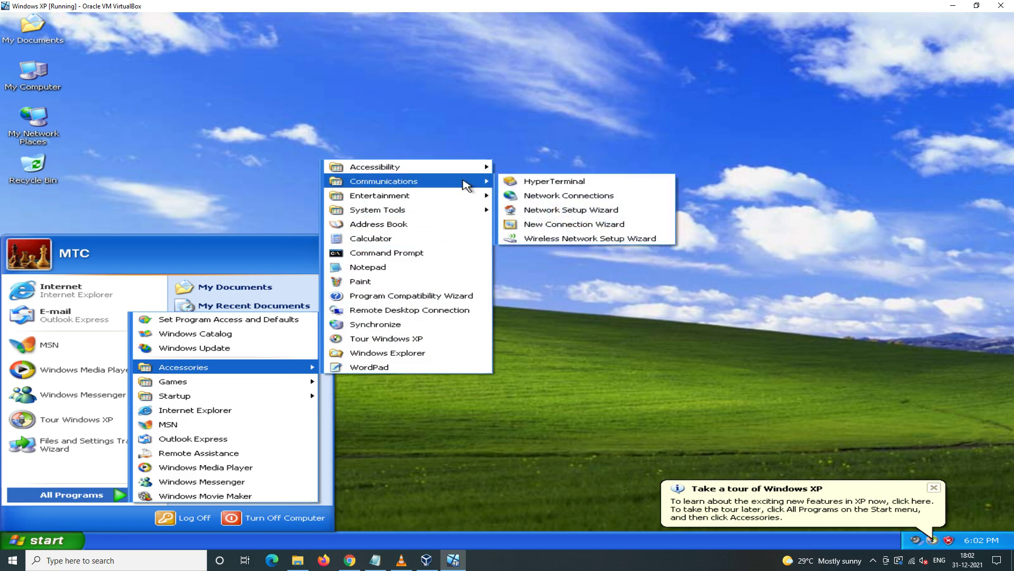
{"action": "right_click", "coordinate": [385, 119]}
{"action": "left_click", "coordinate": [429, 136]}
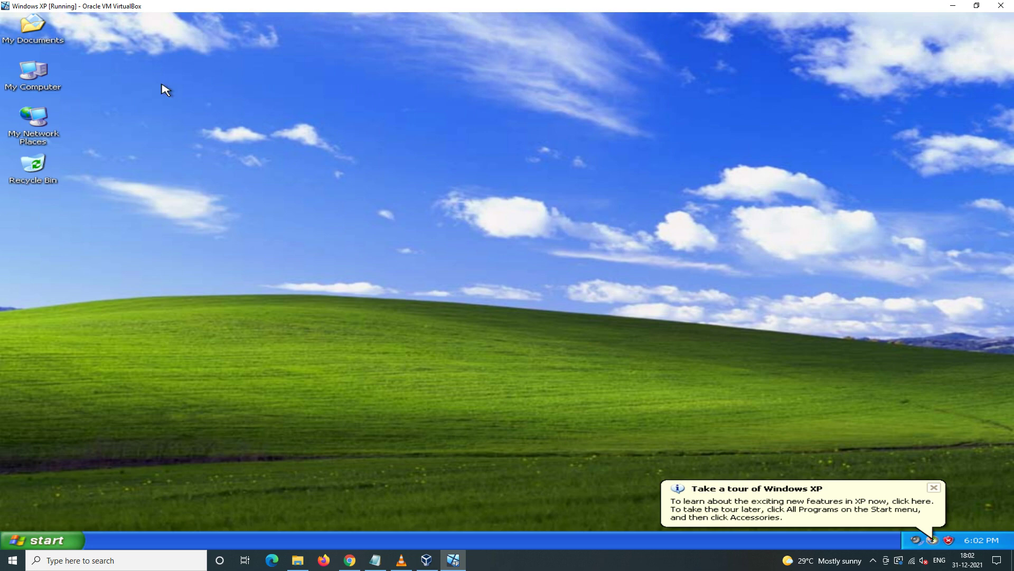
- Open Local Disk (C:) from My Computer, go back to the drive overview and close the window
{"action": "double_click", "coordinate": [57, 75]}
{"action": "double_click", "coordinate": [342, 266]}
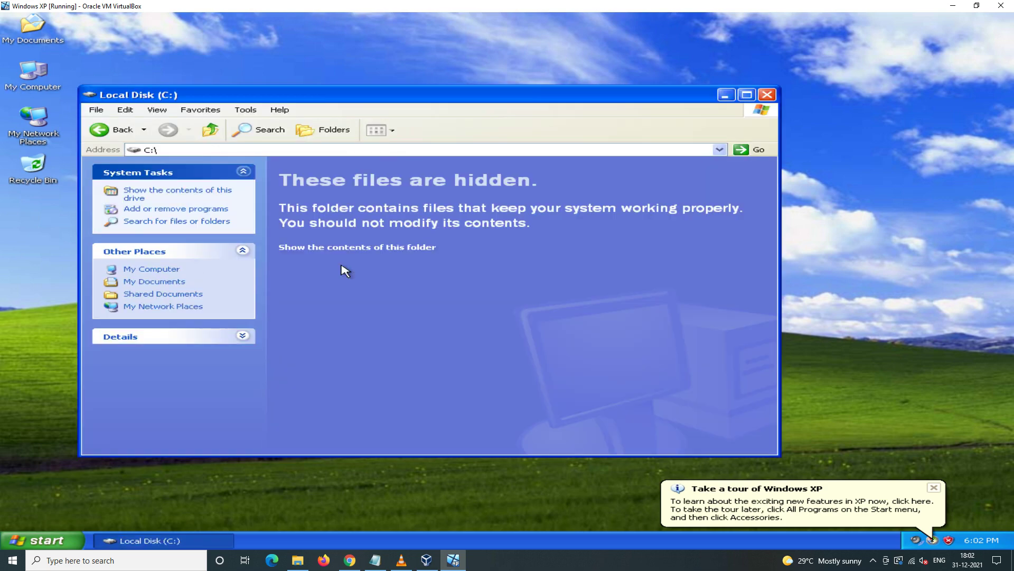
{"action": "left_click", "coordinate": [103, 130]}
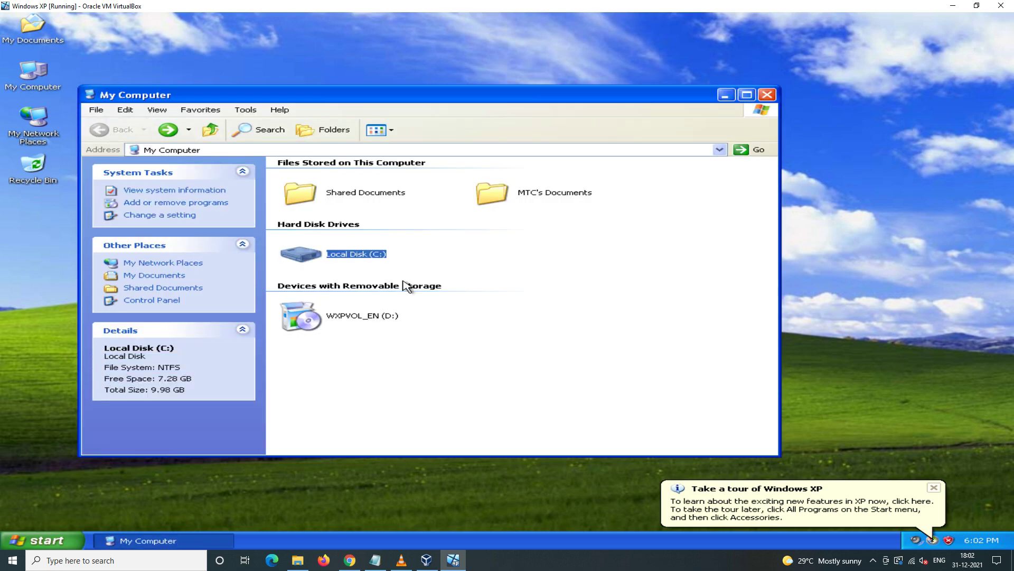
{"action": "left_click", "coordinate": [767, 95]}
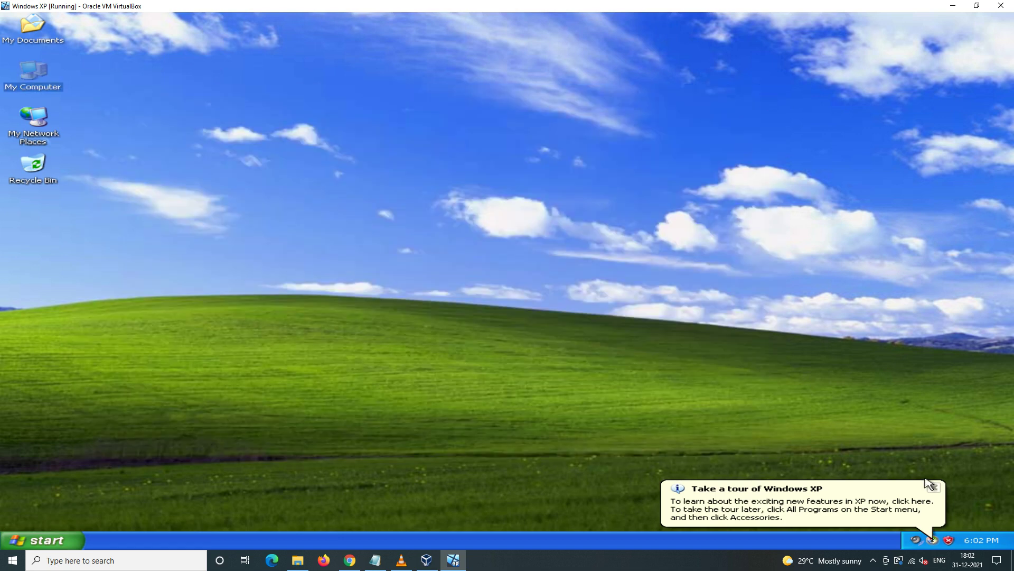
- Start the Windows XP tour from its desktop notification and play the Windows XP Basics section
{"action": "left_click", "coordinate": [890, 503]}
{"action": "left_click", "coordinate": [335, 259]}
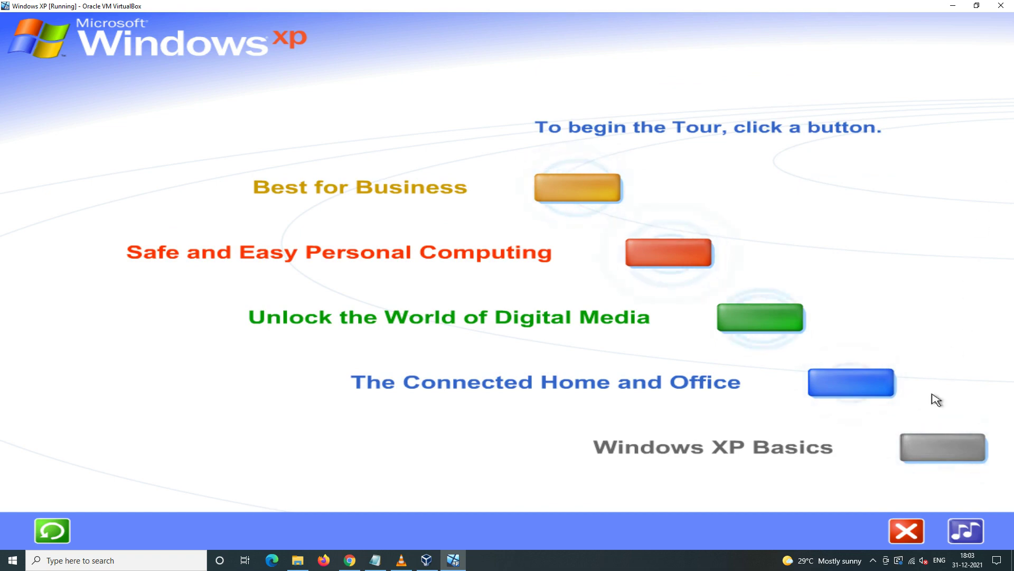
{"action": "left_click", "coordinate": [907, 450]}
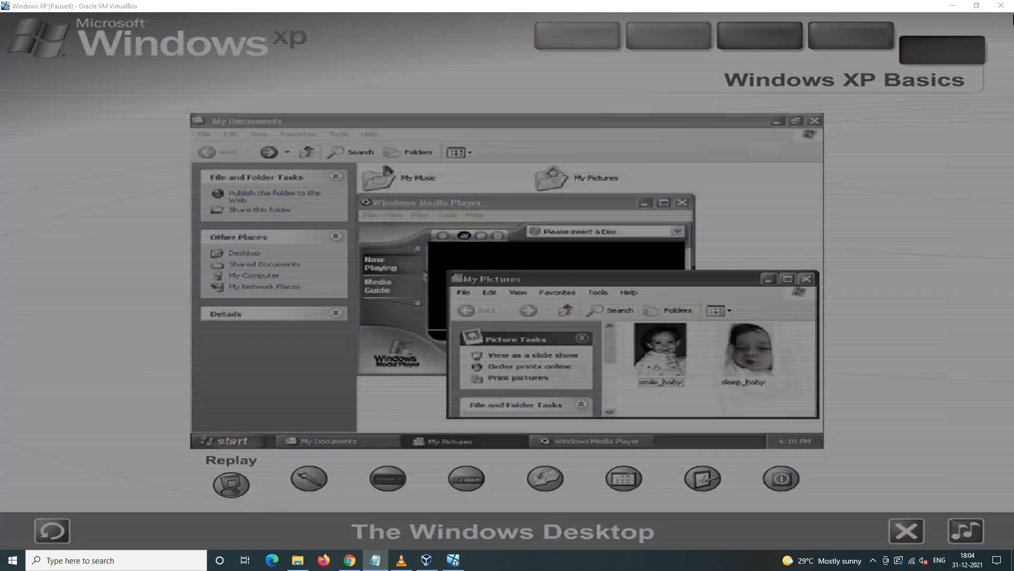
- Switch to the untitled Notepad document and read through its closing notes
{"action": "scroll", "coordinate": [507, 285], "scroll_direction": "down", "scroll_amount": 1}
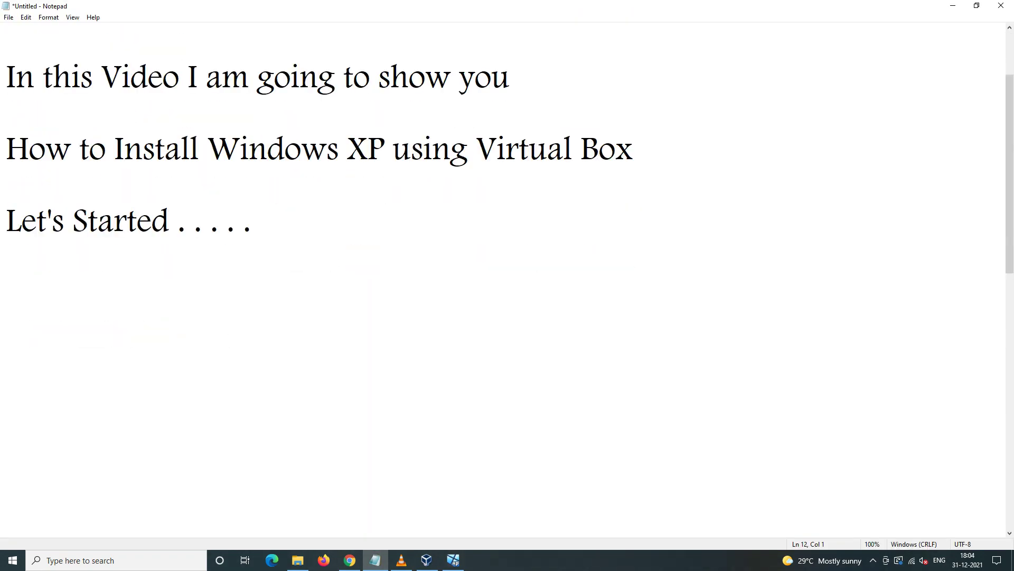
{"action": "scroll", "coordinate": [508, 285], "scroll_direction": "down", "scroll_amount": 5}
{"action": "scroll", "coordinate": [507, 285], "scroll_direction": "up", "scroll_amount": 2}
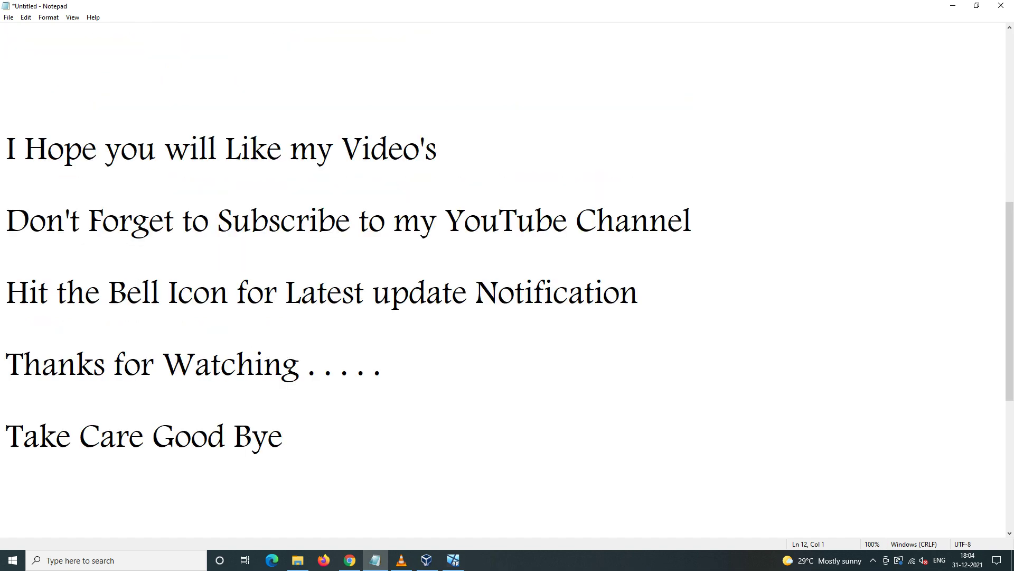
{"action": "scroll", "coordinate": [507, 285], "scroll_direction": "down", "scroll_amount": 1}
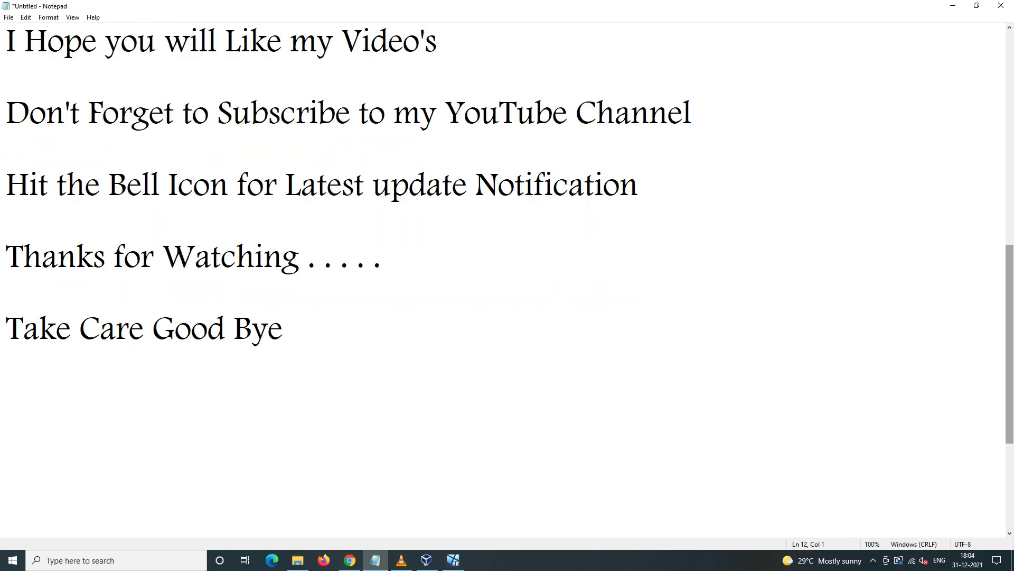
{"action": "left_click_drag", "start_coordinate": [1010, 344], "coordinate": [1010, 330]}
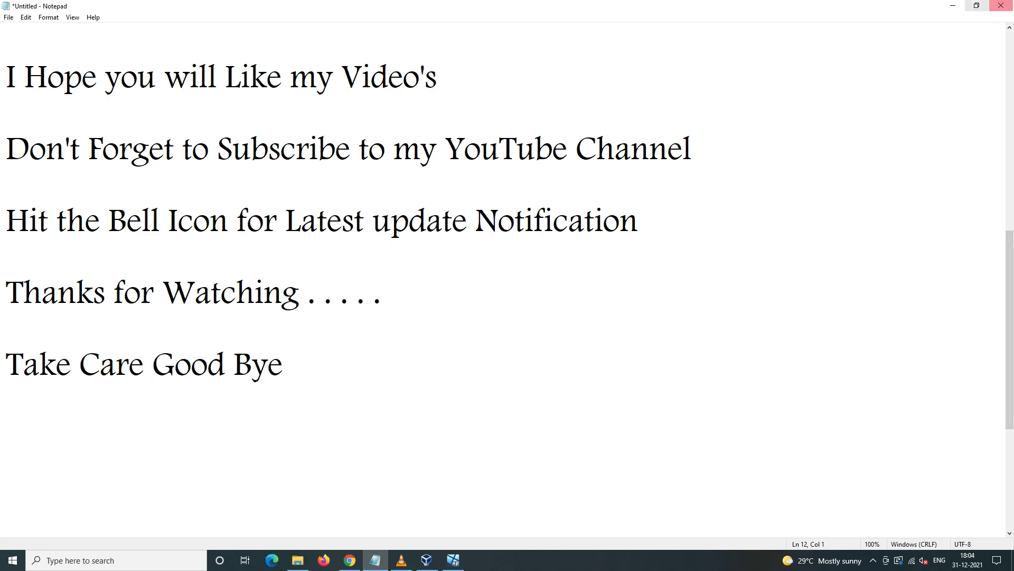
- Minimize Notepad and close the Windows XP virtual machine by powering it off
{"action": "left_click", "coordinate": [953, 5]}
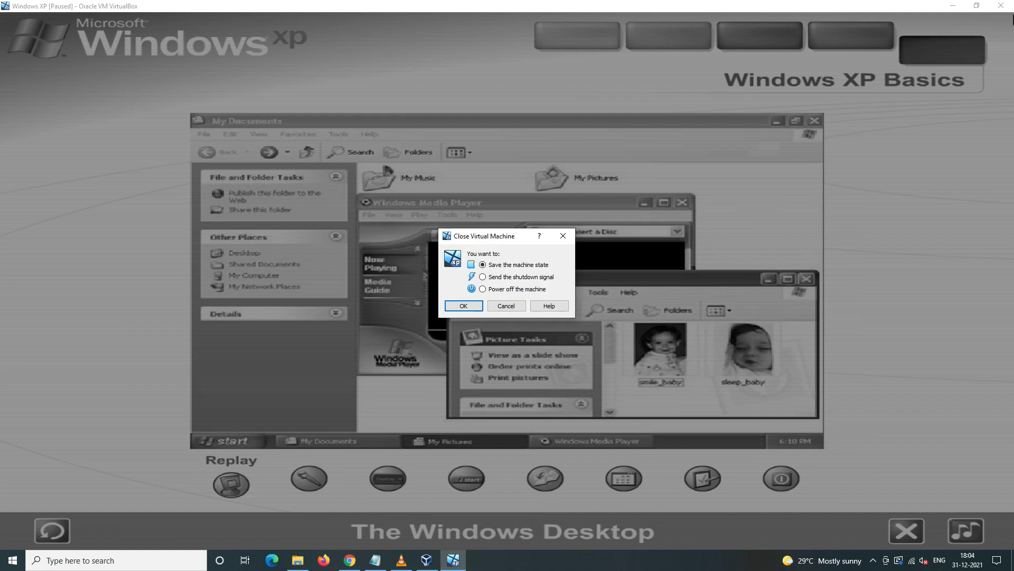
{"action": "left_click", "coordinate": [482, 289]}
{"action": "left_click", "coordinate": [463, 305]}
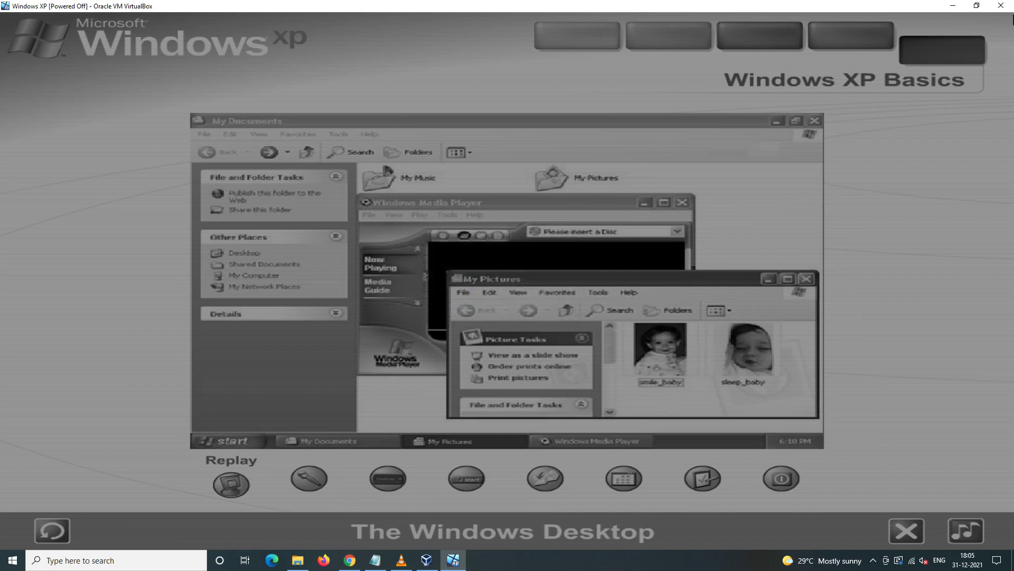